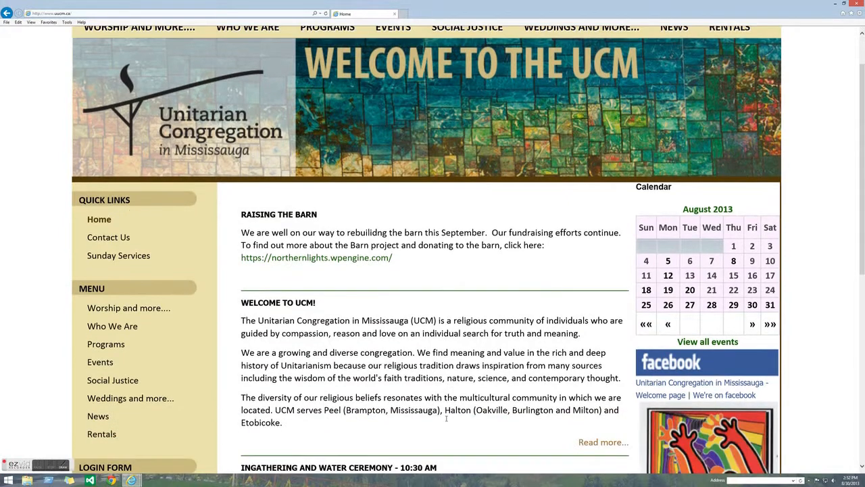
Step: Log in to the congregation's website with the account's user name and password
{"action": "scroll", "coordinate": [446, 421], "scroll_direction": "down", "scroll_amount": 2}
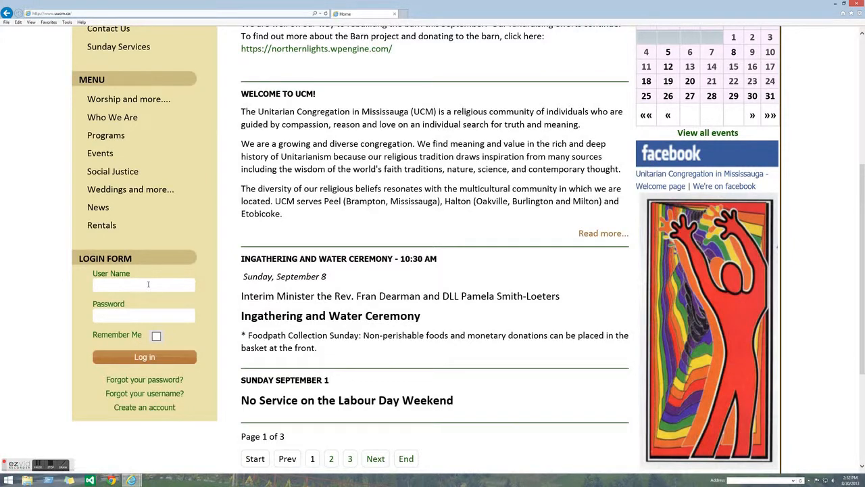
{"action": "type", "text": "anthony"}
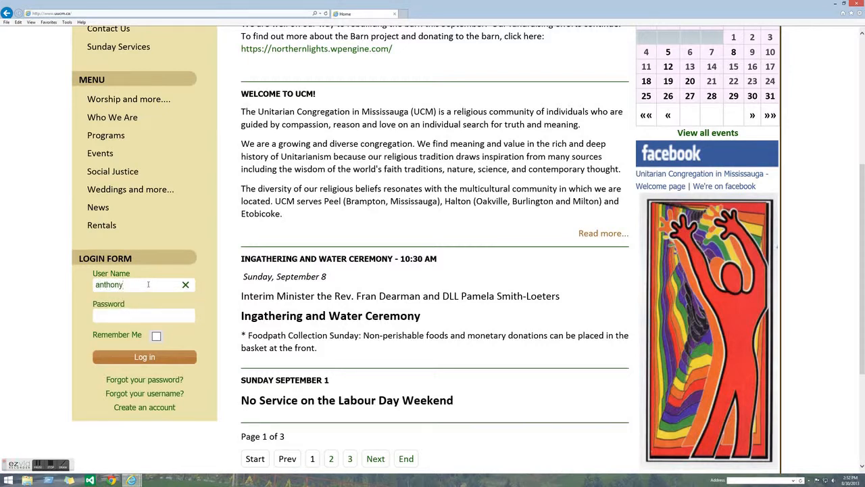
{"action": "key", "text": "Tab"}
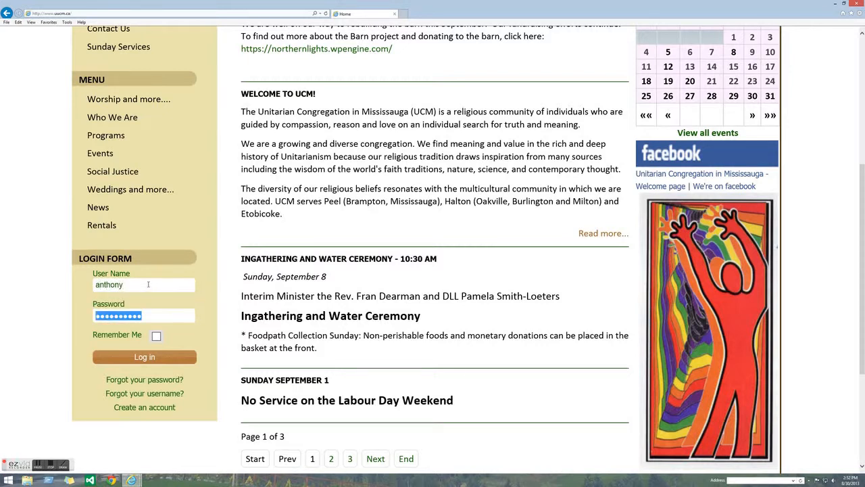
{"action": "left_click", "coordinate": [150, 358]}
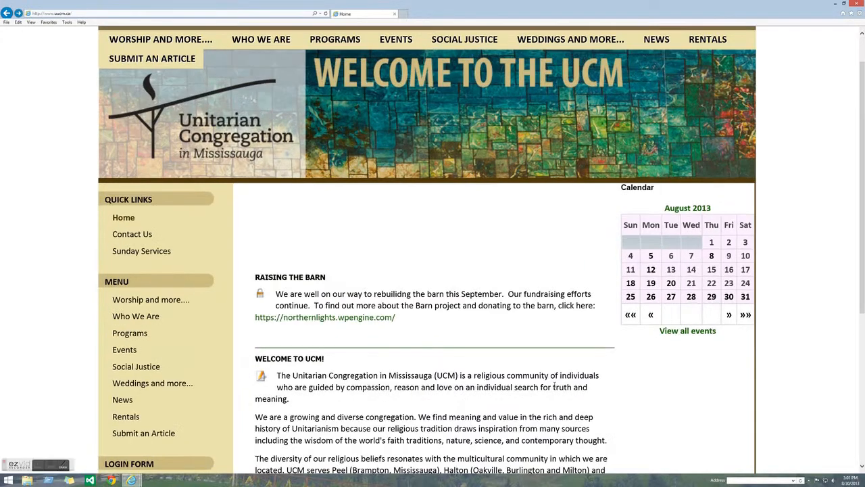
Step: Examine the lock and edit icons beside the Raising the Barn and Welcome to UCM! articles on the home page
{"action": "scroll", "coordinate": [556, 386], "scroll_direction": "up", "scroll_amount": 3, "text": "ctrl"}
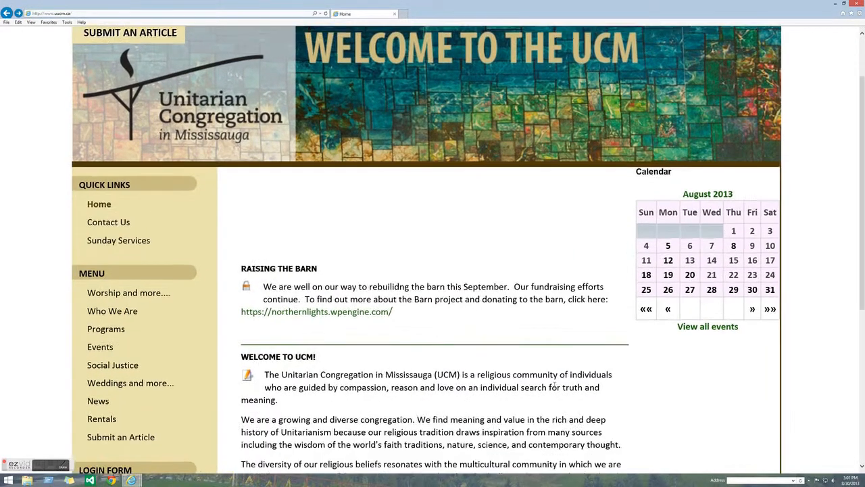
{"action": "scroll", "coordinate": [555, 385], "scroll_direction": "up", "scroll_amount": 3, "text": "ctrl"}
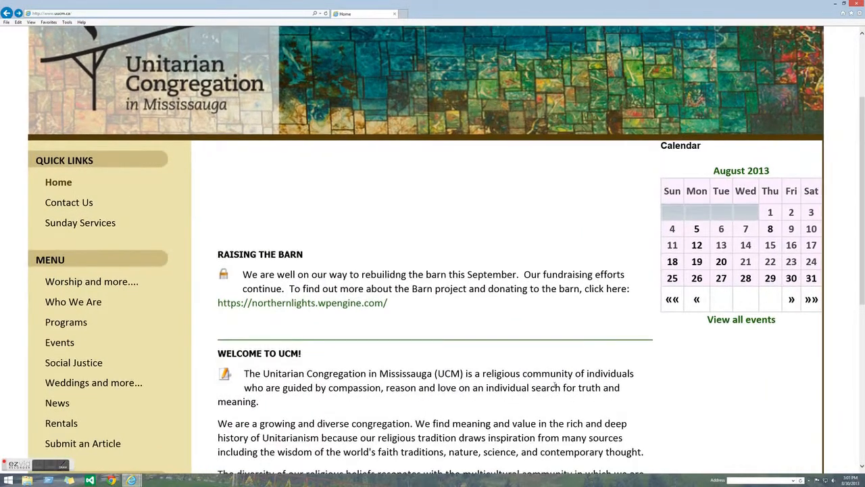
{"action": "scroll", "coordinate": [555, 386], "scroll_direction": "up", "scroll_amount": 1, "text": "ctrl"}
{"action": "scroll", "coordinate": [555, 386], "scroll_direction": "down", "scroll_amount": 2}
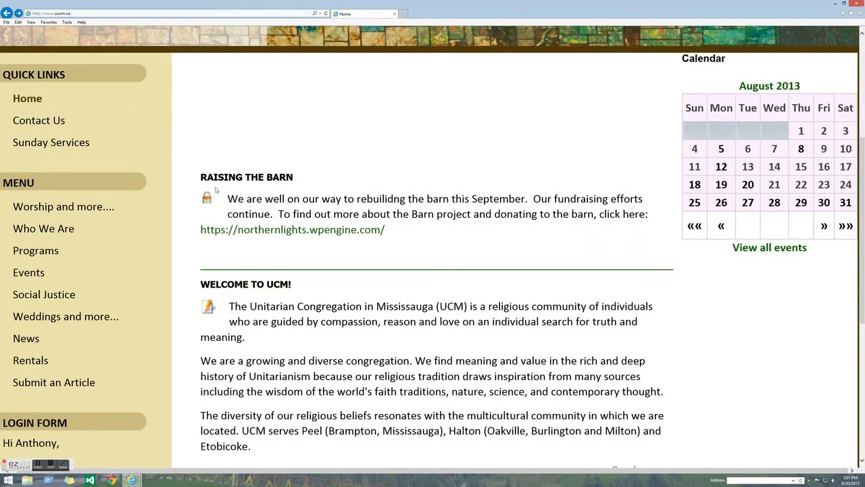
{"action": "left_click_drag", "start_coordinate": [207, 193], "coordinate": [217, 198]}
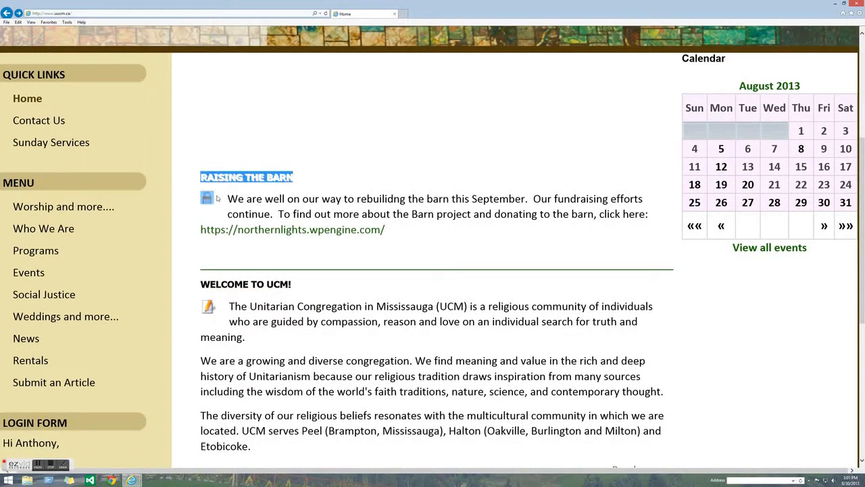
{"action": "left_click_drag", "start_coordinate": [201, 284], "coordinate": [220, 309]}
{"action": "left_click", "coordinate": [363, 286]}
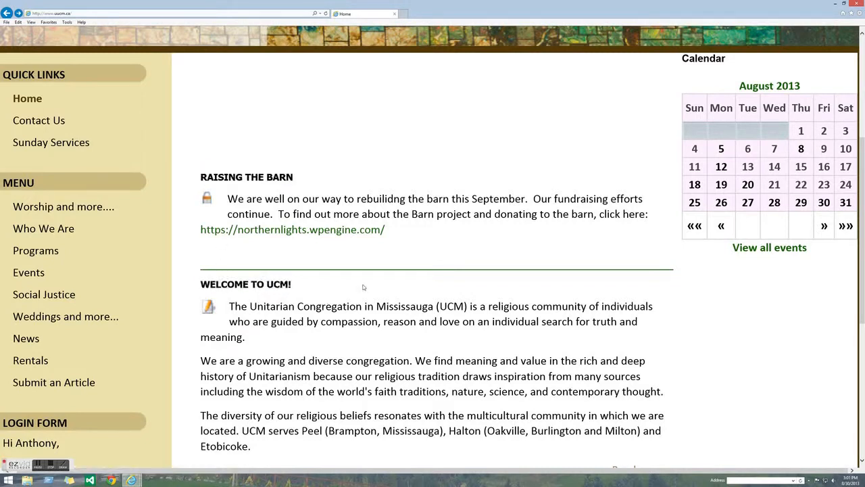
{"action": "left_click_drag", "start_coordinate": [201, 176], "coordinate": [215, 205]}
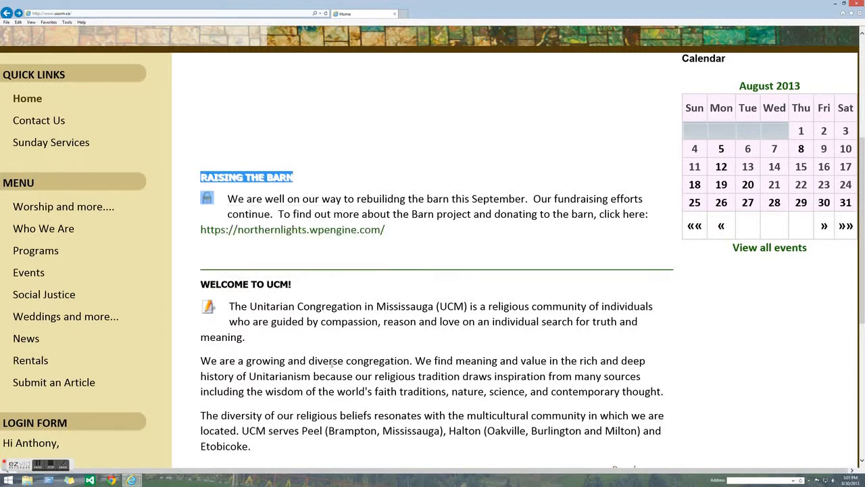
{"action": "mouse_move", "coordinate": [200, 284]}
{"action": "left_mouse_down"}
{"action": "mouse_move", "coordinate": [224, 296]}
{"action": "mouse_move", "coordinate": [222, 307]}
{"action": "left_mouse_up"}
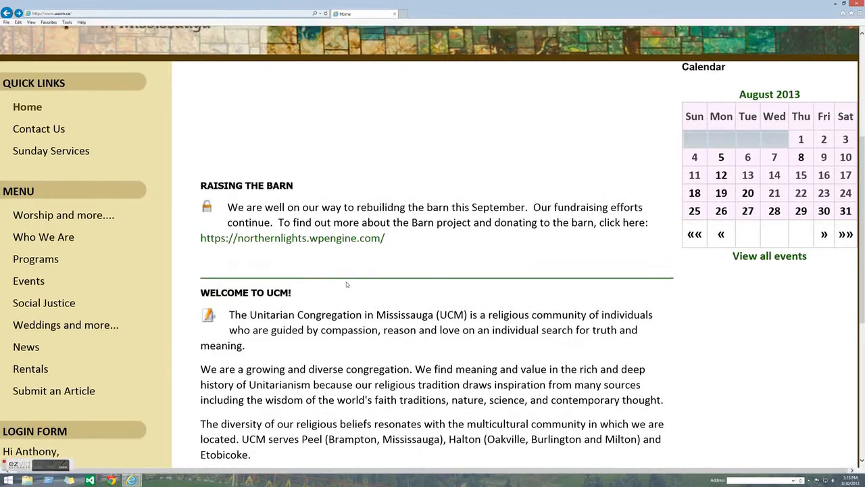
Step: Open the Submit an Article page to start a new article
{"action": "scroll", "coordinate": [347, 285], "scroll_direction": "up", "scroll_amount": 4}
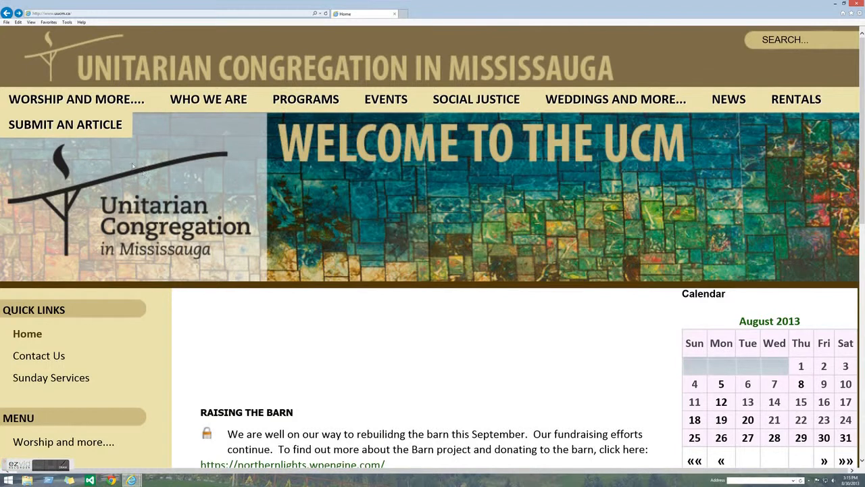
{"action": "left_click", "coordinate": [90, 130]}
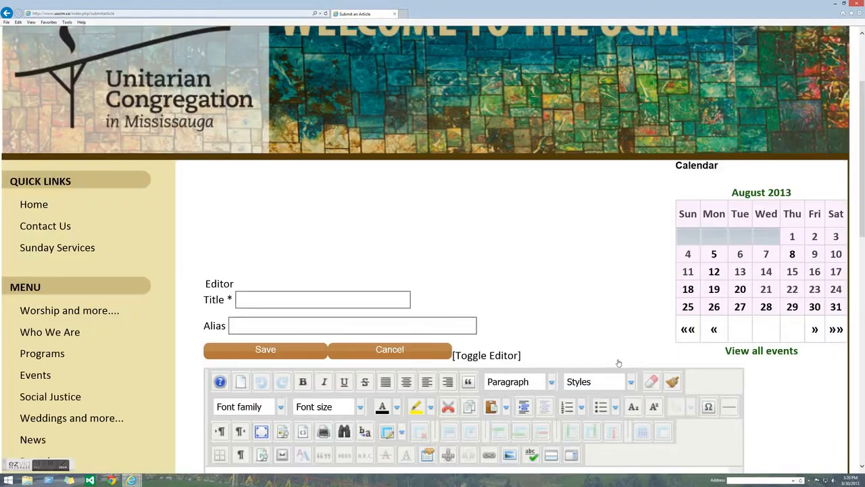
Step: Look over the whole article submission form, from the title and text editor to the publishing and metadata fields
{"action": "key", "text": "ctrl+minus"}
{"action": "key", "text": "ctrl+minus"}
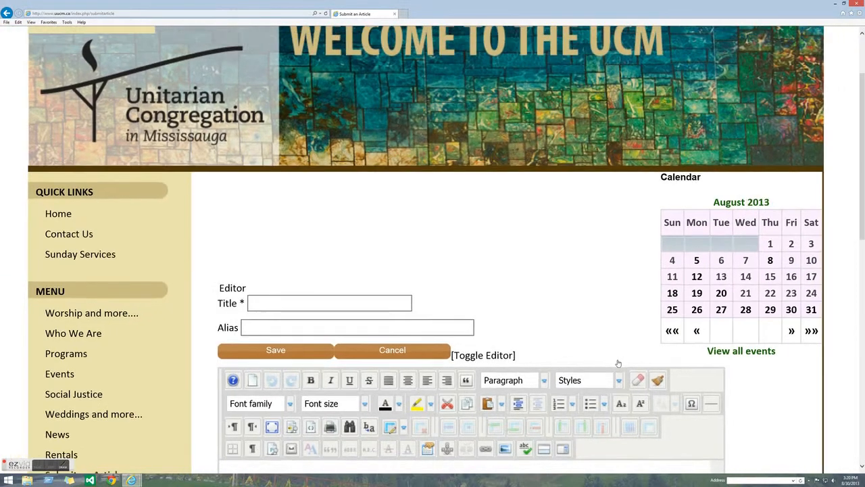
{"action": "key", "text": "ctrl+minus"}
{"action": "key", "text": "ctrl+minus"}
{"action": "key", "text": "ctrl+minus"}
{"action": "key", "text": "ctrl+minus"}
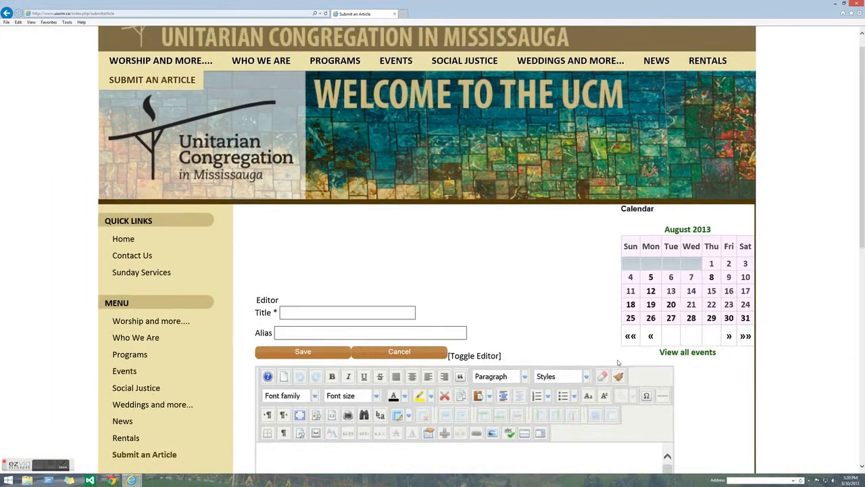
{"action": "key", "text": "ctrl+minus"}
{"action": "scroll", "coordinate": [617, 363], "scroll_direction": "down", "scroll_amount": 3}
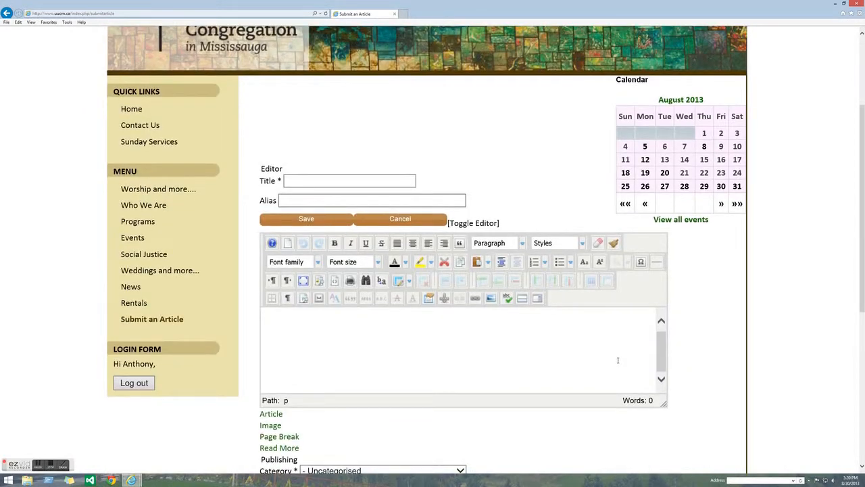
{"action": "key", "text": "ctrl+minus"}
{"action": "key", "text": "ctrl+minus"}
{"action": "key", "text": "ctrl+minus"}
{"action": "key", "text": "ctrl+minus"}
{"action": "key", "text": "ctrl+minus"}
{"action": "key", "text": "ctrl+minus"}
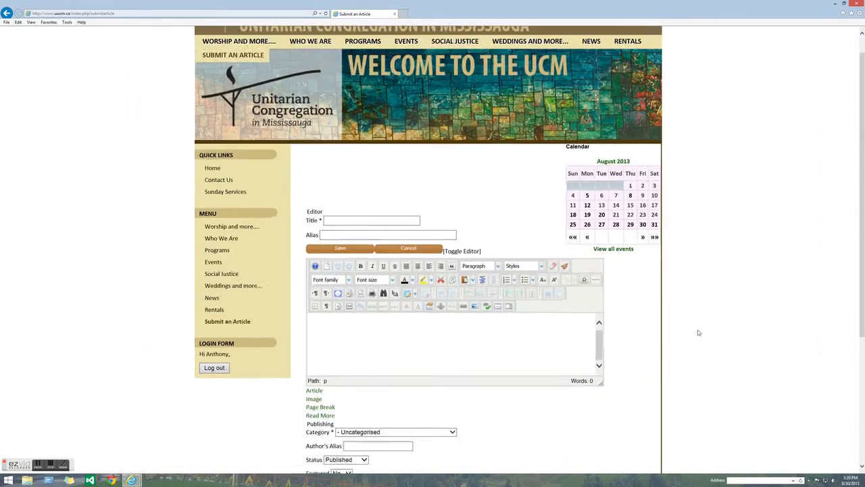
{"action": "key", "text": "ctrl+minus"}
{"action": "key", "text": "ctrl+minus"}
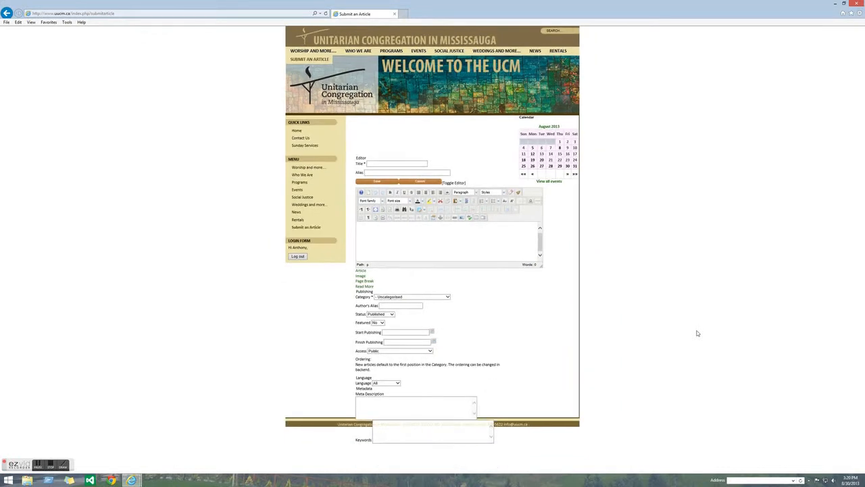
{"action": "key", "text": "ctrl+plus"}
{"action": "key", "text": "ctrl+plus"}
{"action": "key", "text": "ctrl+plus"}
{"action": "key", "text": "ctrl+plus"}
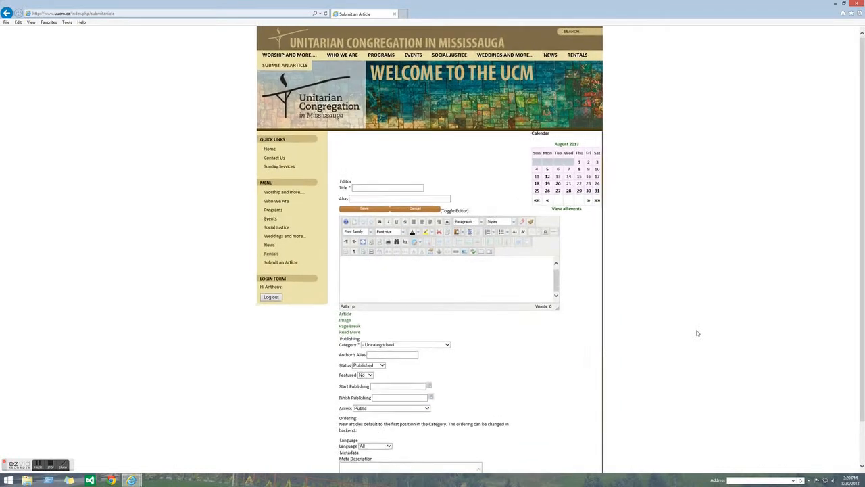
{"action": "key", "text": "ctrl+plus"}
{"action": "key", "text": "ctrl+plus"}
{"action": "key", "text": "ctrl+plus"}
{"action": "key", "text": "ctrl+plus"}
{"action": "key", "text": "ctrl+plus"}
{"action": "key", "text": "ctrl+plus"}
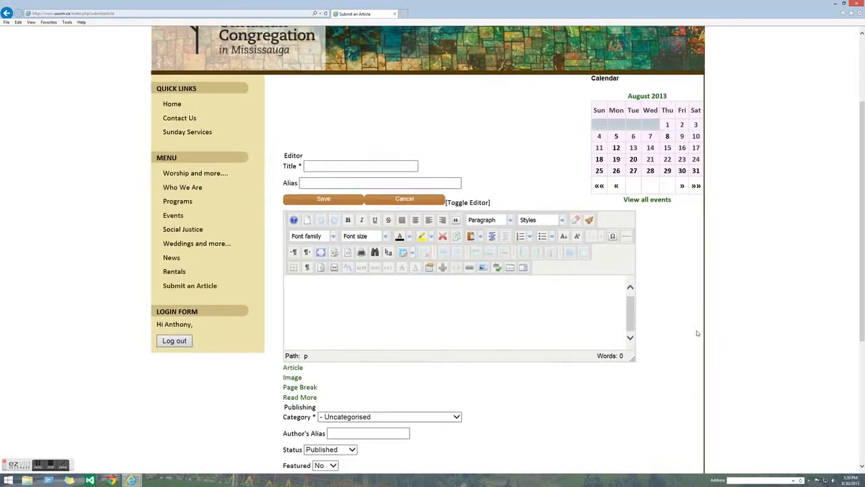
{"action": "key", "text": "ctrl+plus"}
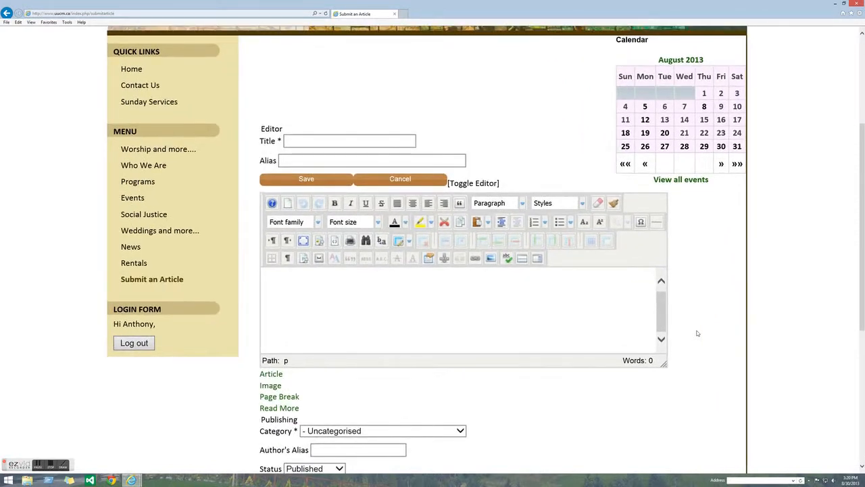
{"action": "key", "text": "ctrl+plus"}
{"action": "key", "text": "ctrl+plus"}
{"action": "key", "text": "ctrl+plus"}
{"action": "key", "text": "ctrl+plus"}
{"action": "key", "text": "ctrl+plus"}
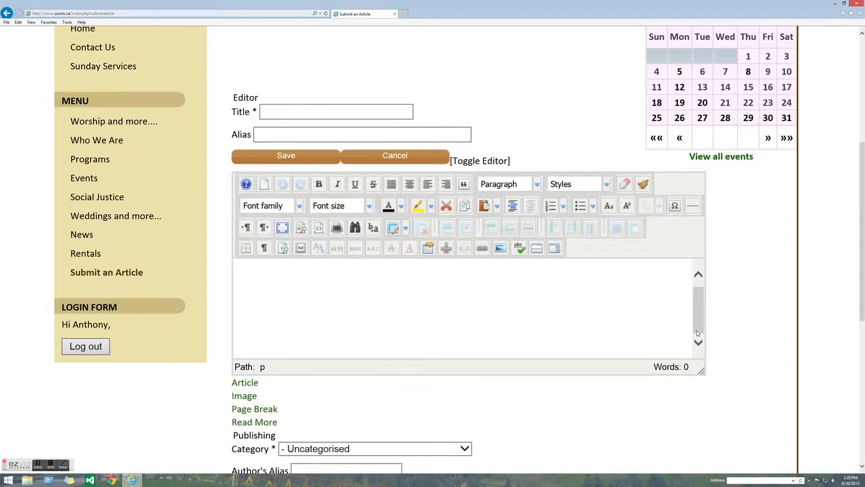
{"action": "key", "text": "ctrl+plus"}
{"action": "key", "text": "ctrl+plus"}
{"action": "key", "text": "ctrl+plus"}
{"action": "key", "text": "ctrl+plus"}
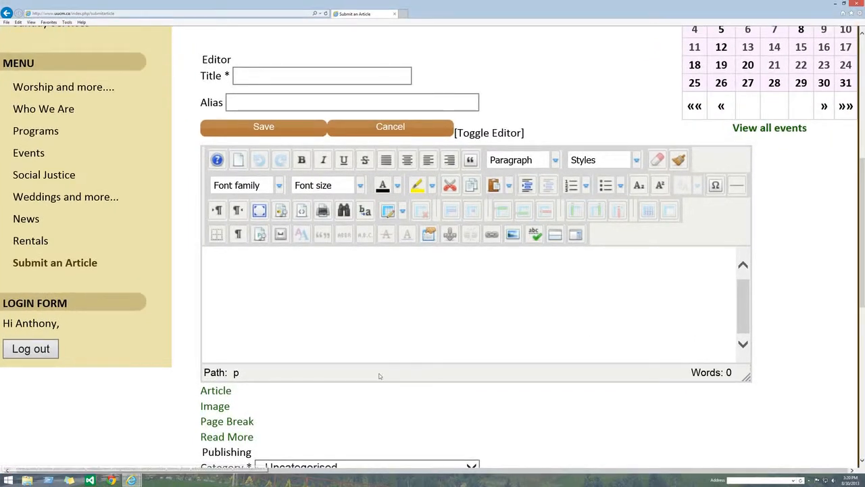
Step: Enter "My sample article" as the article's title
{"action": "left_click", "coordinate": [271, 77]}
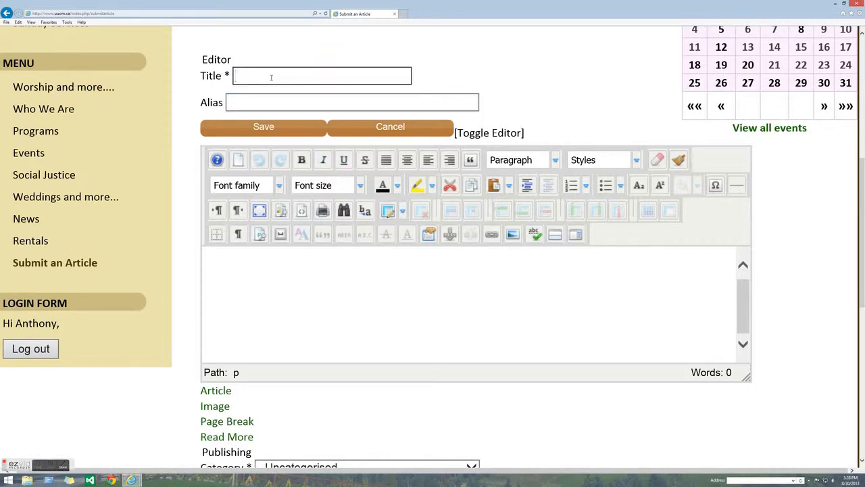
{"action": "type", "text": "My samp"}
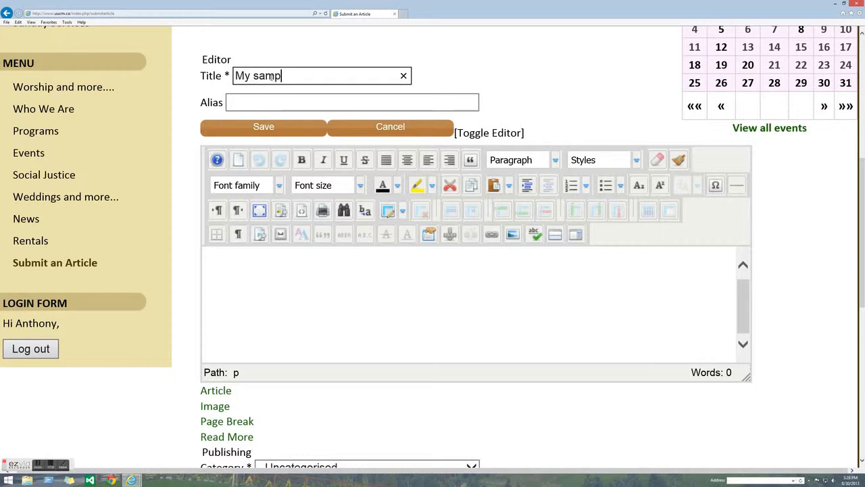
{"action": "type", "text": "le article"}
{"action": "key", "text": "Tab"}
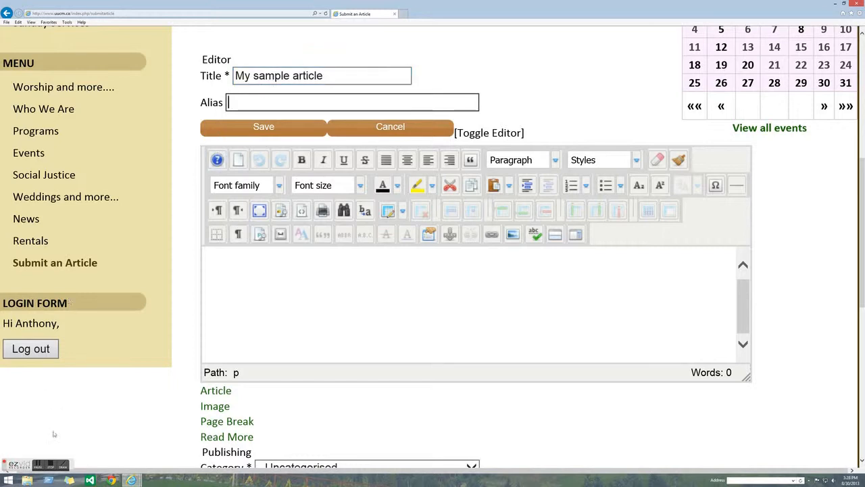
{"action": "left_click_drag", "start_coordinate": [54, 435], "coordinate": [51, 463]}
{"action": "left_click", "coordinate": [39, 465]}
{"action": "left_click", "coordinate": [200, 405]}
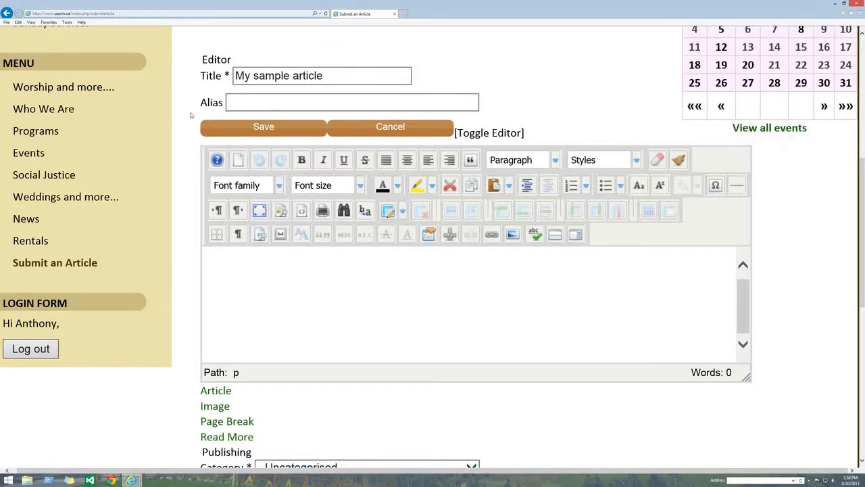
Step: Set the article's alias to "mysamplearticle"
{"action": "left_click", "coordinate": [256, 103]}
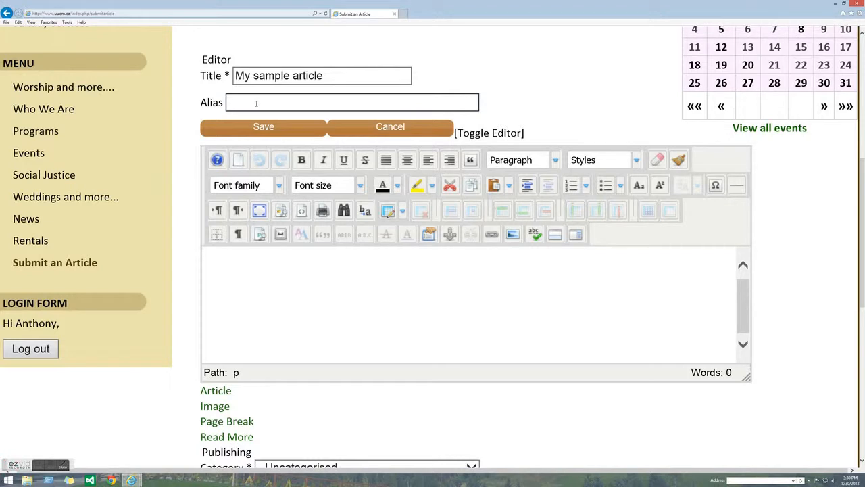
{"action": "type", "text": "mys"}
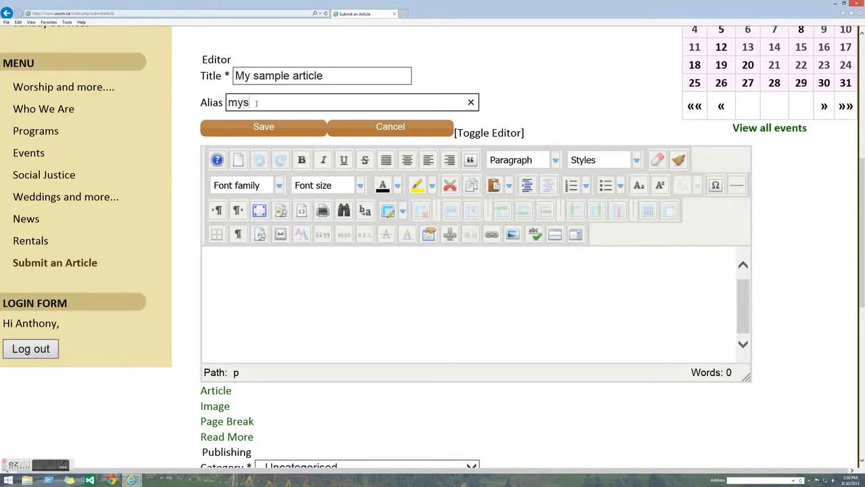
{"action": "type", "text": "ampleart"}
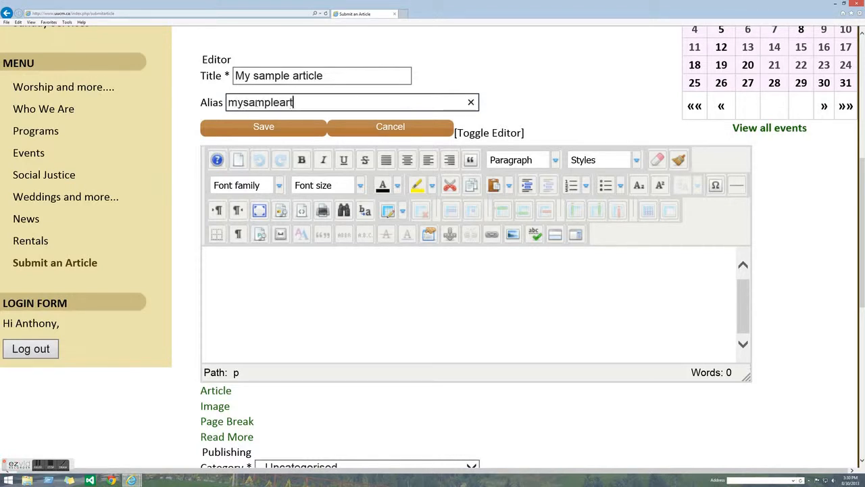
{"action": "type", "text": "icle"}
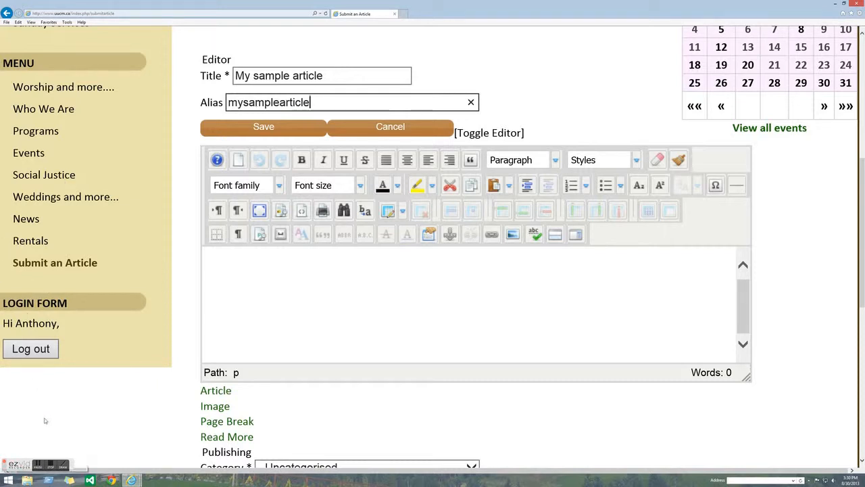
Step: Write "Lorem ipsum" as the article's body text
{"action": "left_click", "coordinate": [414, 309]}
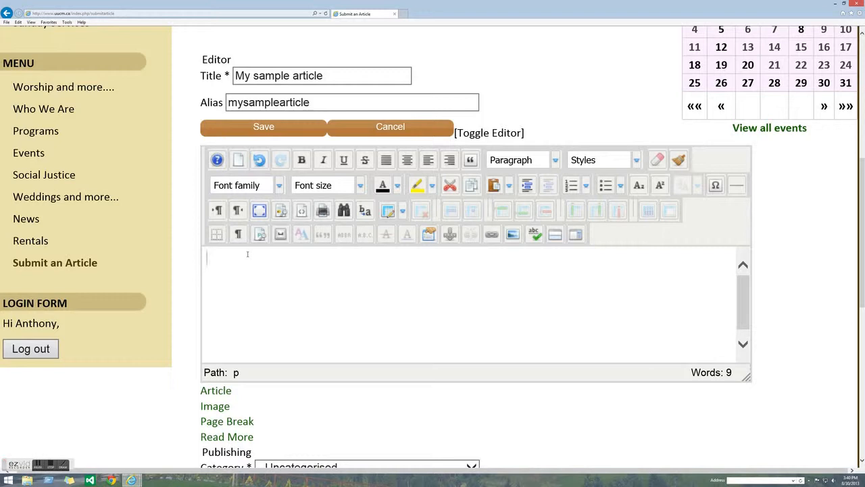
{"action": "type", "text": "Lorem ipsum"}
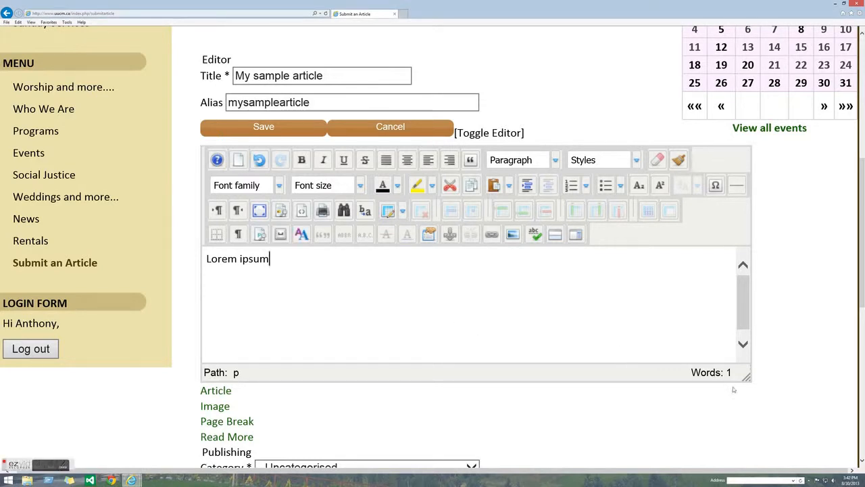
Step: Enlarge the article's text editing area so that it is taller and slightly wider
{"action": "left_click_drag", "start_coordinate": [748, 376], "coordinate": [740, 420]}
{"action": "left_click_drag", "start_coordinate": [862, 208], "coordinate": [862, 259]}
{"action": "scroll", "coordinate": [862, 259], "scroll_direction": "down", "scroll_amount": 1}
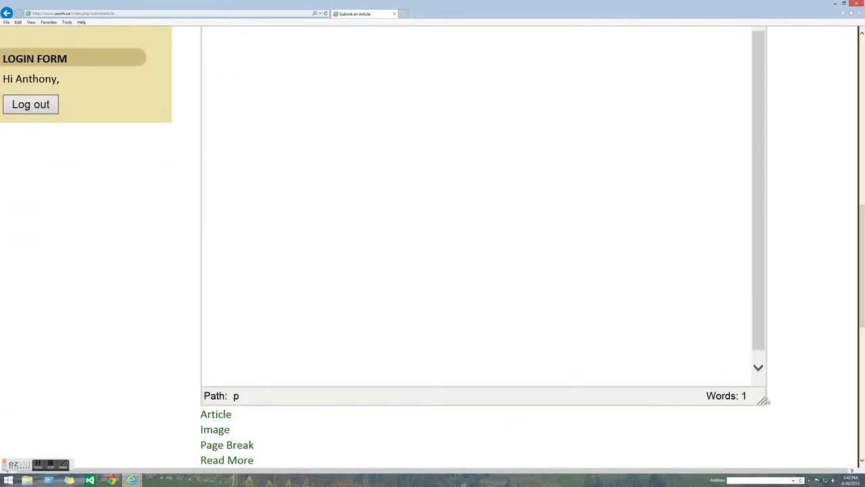
{"action": "left_click_drag", "start_coordinate": [762, 400], "coordinate": [786, 426]}
{"action": "left_click_drag", "start_coordinate": [862, 300], "coordinate": [863, 270]}
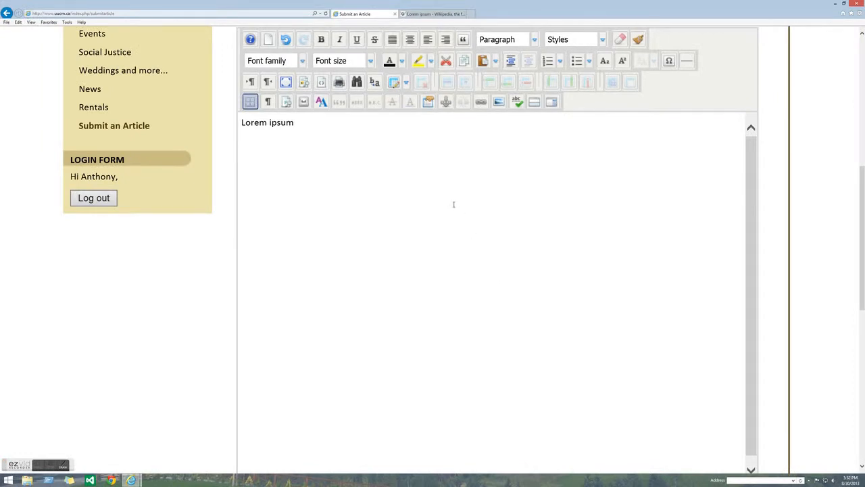
Step: Copy the full Lorem ipsum example paragraph from the Example text section of the Wikipedia article
{"action": "left_click", "coordinate": [436, 15]}
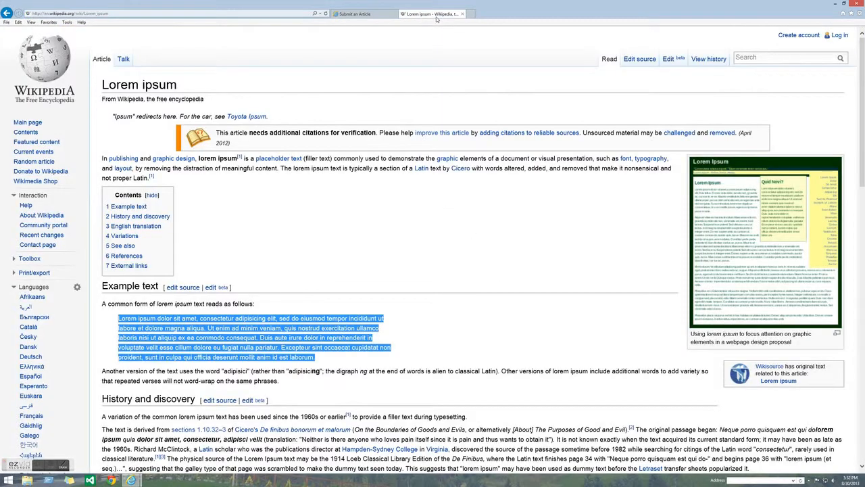
{"action": "left_click_drag", "start_coordinate": [316, 357], "coordinate": [119, 324]}
{"action": "key", "text": "ctrl+c"}
{"action": "right_click", "coordinate": [246, 343]}
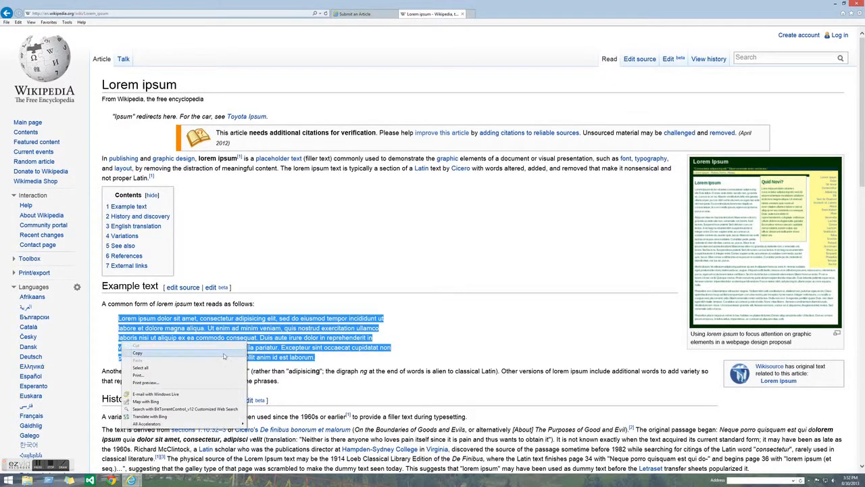
{"action": "left_click", "coordinate": [246, 352]}
Step: Replace the article's body text with the copied Lorem ipsum paragraph, pasted as plain text
{"action": "left_click", "coordinate": [370, 18]}
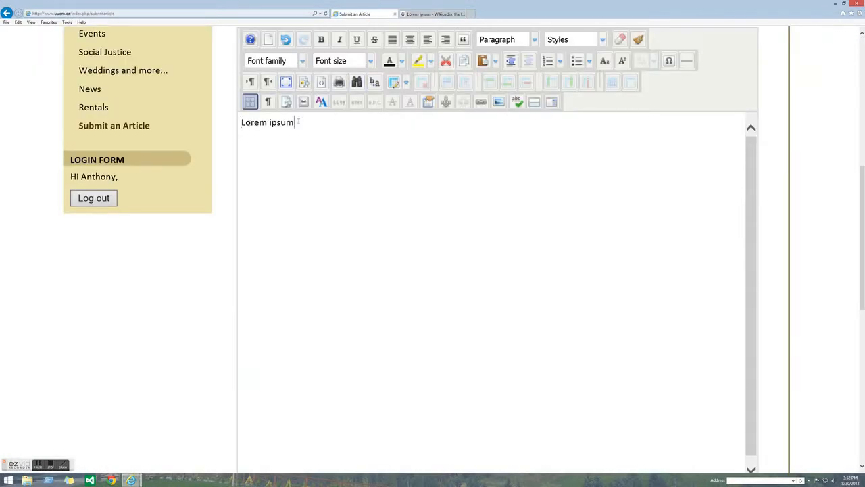
{"action": "key", "text": "ctrl+a"}
{"action": "key", "text": "Delete"}
{"action": "right_click", "coordinate": [268, 143]}
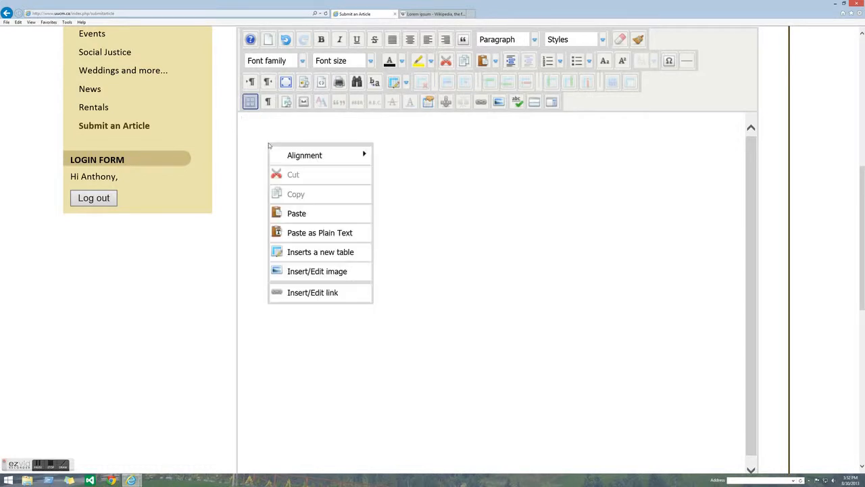
{"action": "left_click", "coordinate": [297, 233]}
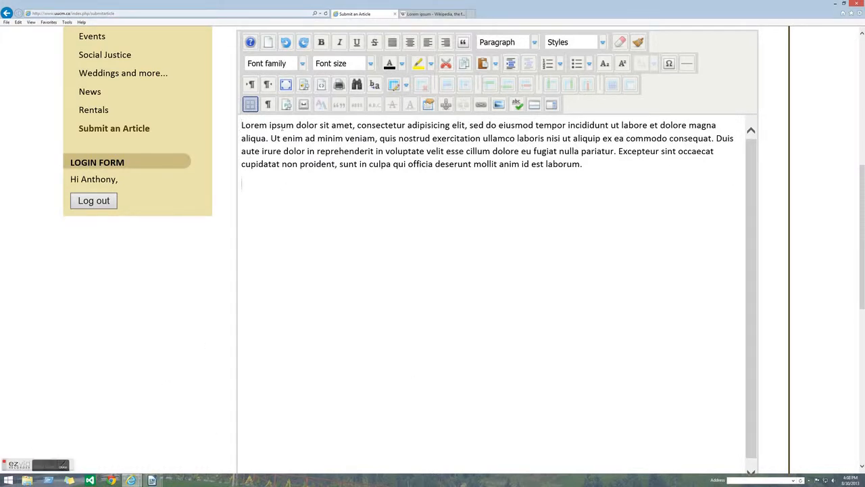
Step: Format the first word "Lorem" in the article body as bold, italic, underlined and struck through
{"action": "left_click_drag", "start_coordinate": [267, 124], "coordinate": [241, 125]}
{"action": "left_click", "coordinate": [321, 42]}
{"action": "left_click", "coordinate": [340, 42]}
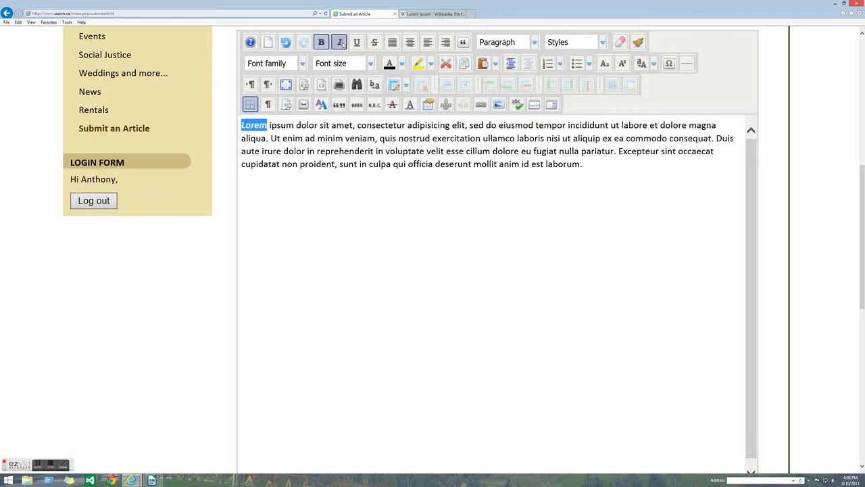
{"action": "left_click", "coordinate": [356, 42]}
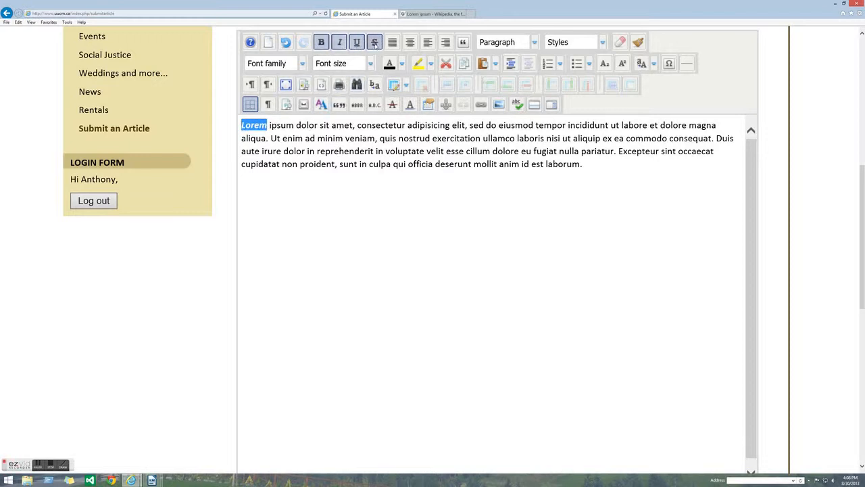
{"action": "left_click", "coordinate": [321, 151]}
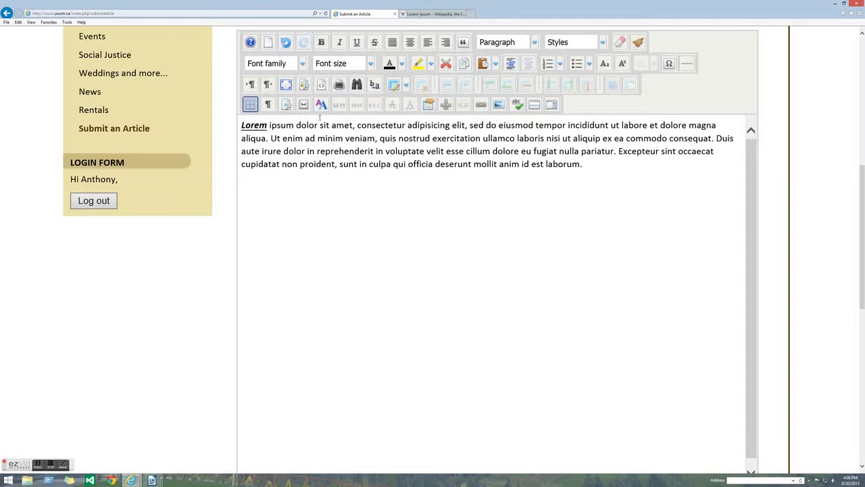
{"action": "left_click_drag", "start_coordinate": [269, 125], "coordinate": [241, 125]}
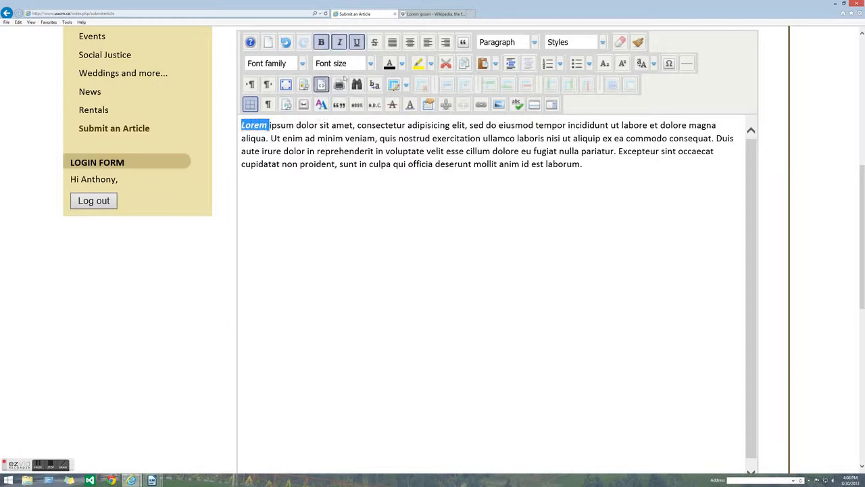
{"action": "left_click", "coordinate": [375, 41]}
{"action": "left_click", "coordinate": [338, 166]}
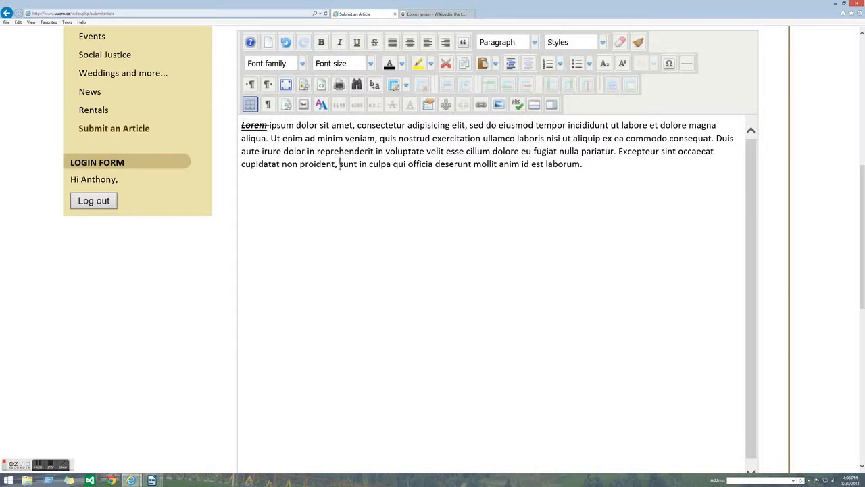
Step: Justify the whole Lorem ipsum paragraph in the article body
{"action": "left_click_drag", "start_coordinate": [577, 164], "coordinate": [242, 125]}
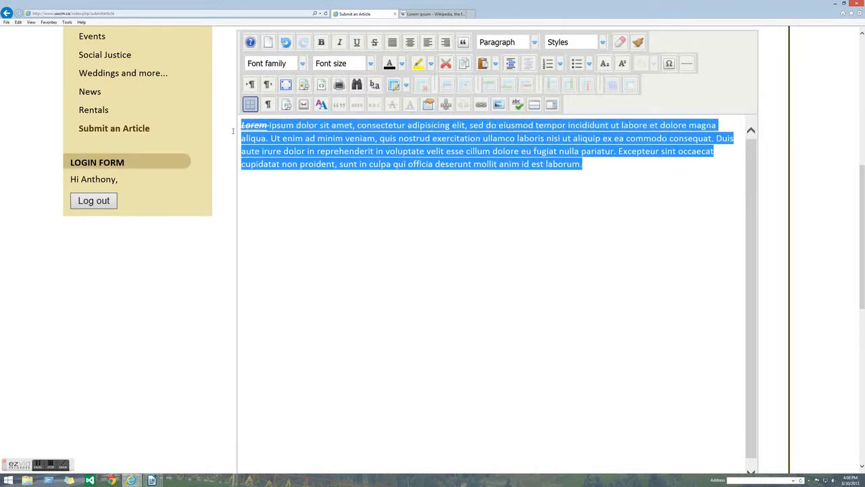
{"action": "left_click", "coordinate": [392, 42]}
{"action": "left_click", "coordinate": [586, 174]}
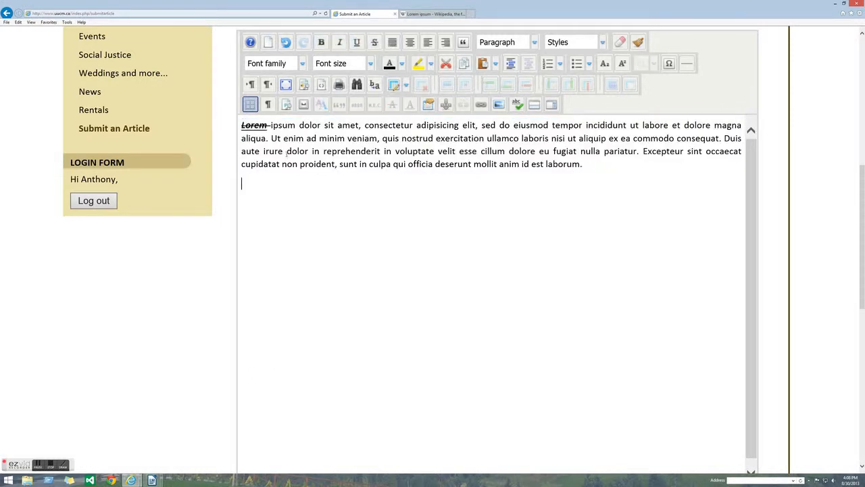
Step: Set the words "dolor in reprehenderit" in the Impact font at 14pt
{"action": "left_click_drag", "start_coordinate": [286, 151], "coordinate": [384, 151]}
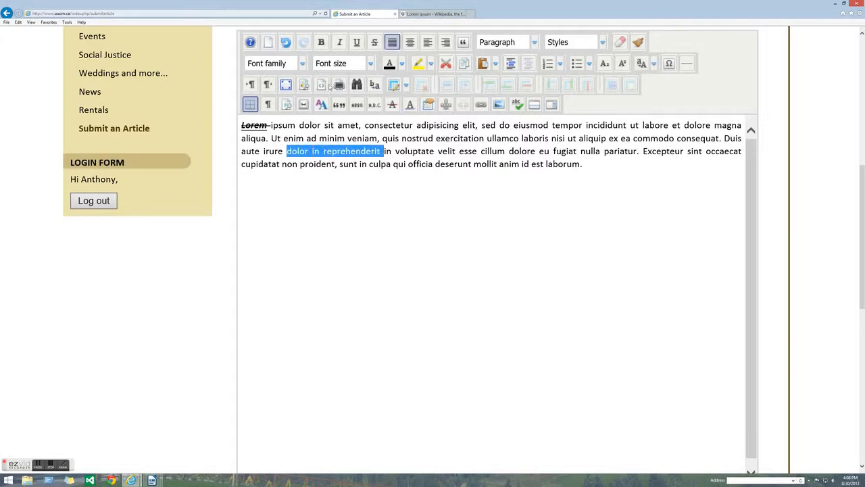
{"action": "left_click", "coordinate": [303, 65]}
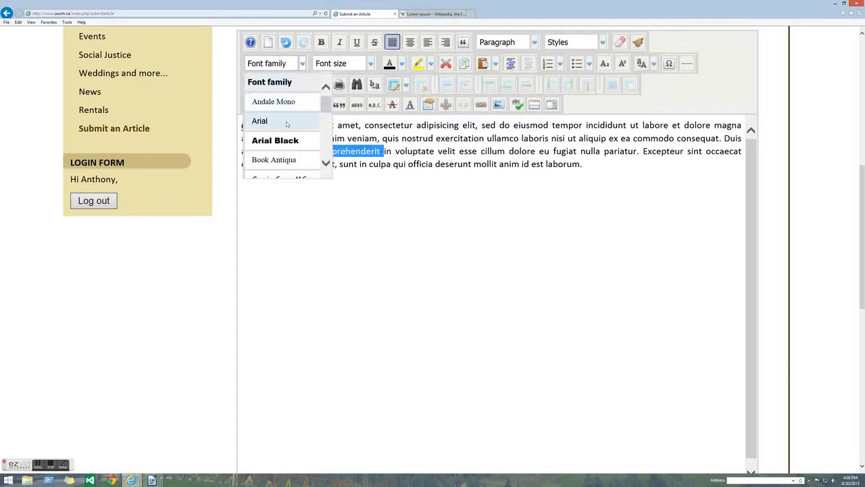
{"action": "scroll", "coordinate": [296, 158], "scroll_direction": "down", "scroll_amount": 2}
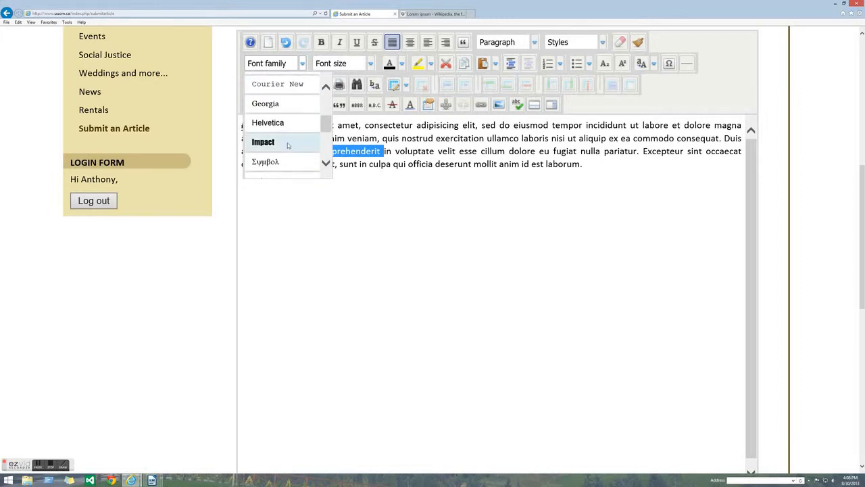
{"action": "left_click", "coordinate": [291, 144]}
{"action": "left_click", "coordinate": [355, 66]}
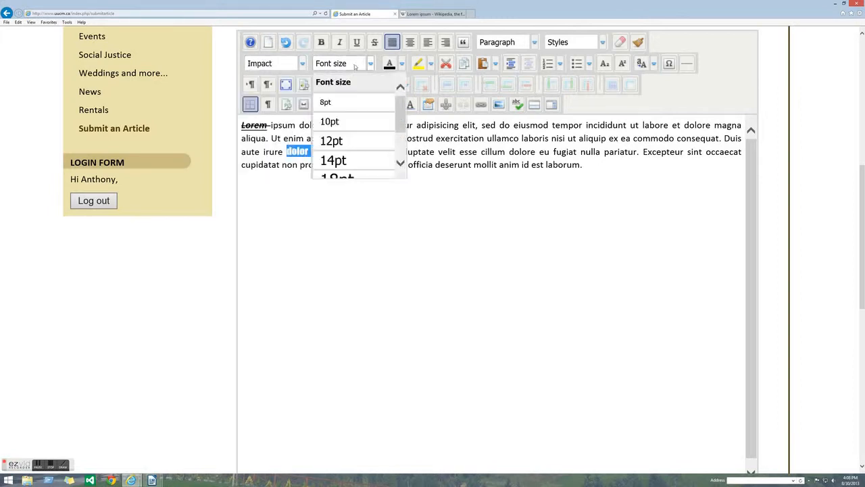
{"action": "left_click", "coordinate": [335, 160]}
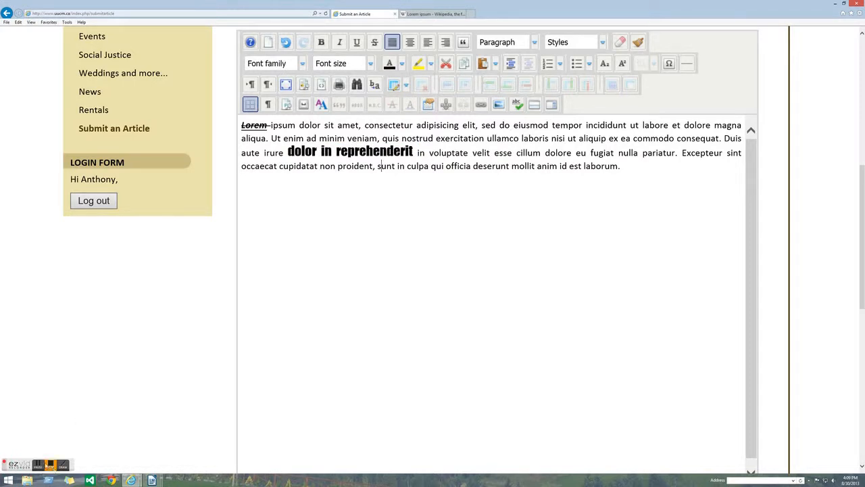
{"action": "left_click", "coordinate": [47, 464]}
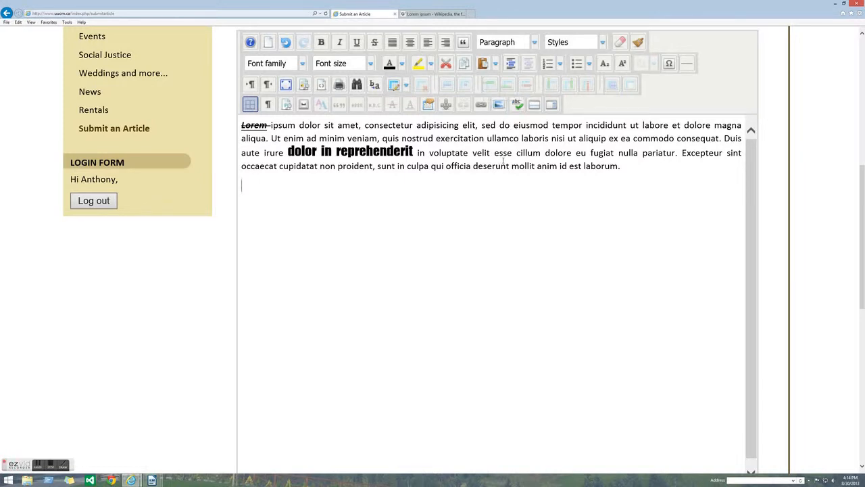
Step: Switch to Mars_draft.odt in LibreOffice Writer and cut the red landscape picture from its page
{"action": "mouse_move", "coordinate": [153, 480]}
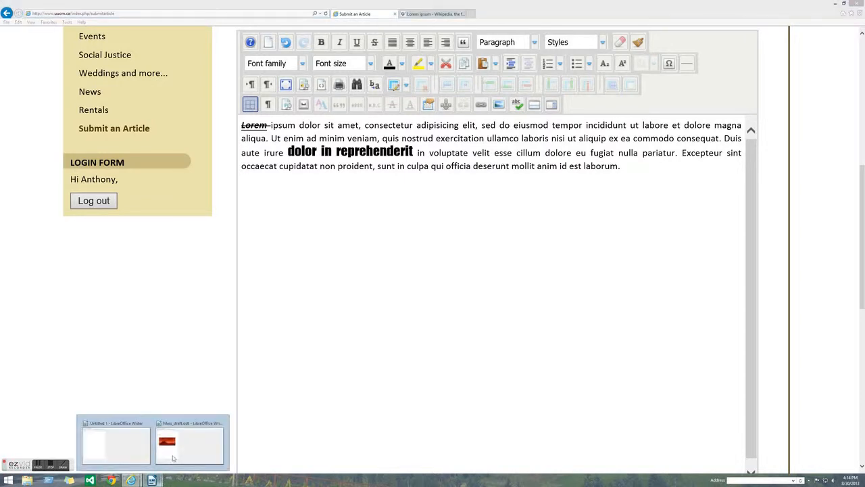
{"action": "left_click", "coordinate": [190, 445]}
{"action": "right_click", "coordinate": [221, 196]}
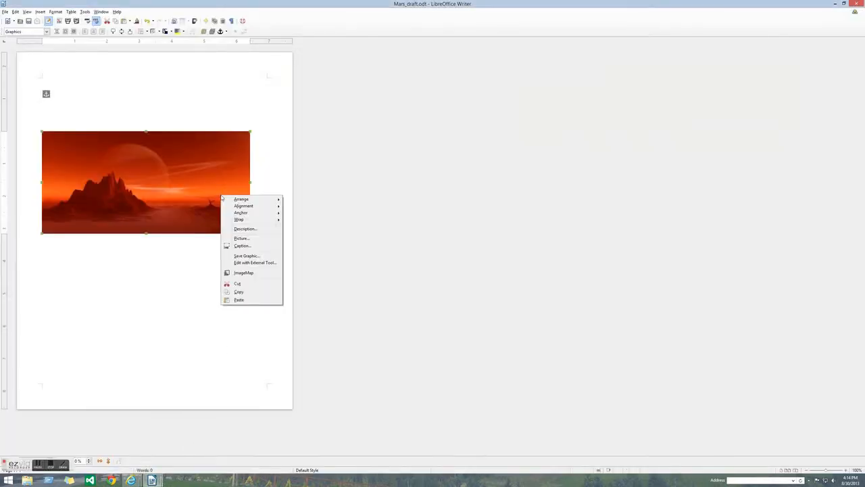
{"action": "left_click", "coordinate": [238, 284]}
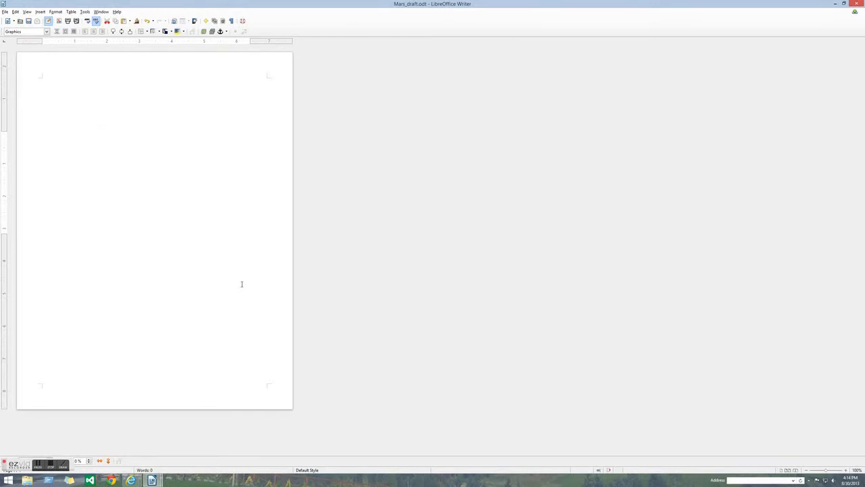
Step: Return to the Submit an Article page in Internet Explorer and paste the picture below the Lorem ipsum paragraph
{"action": "mouse_move", "coordinate": [131, 480]}
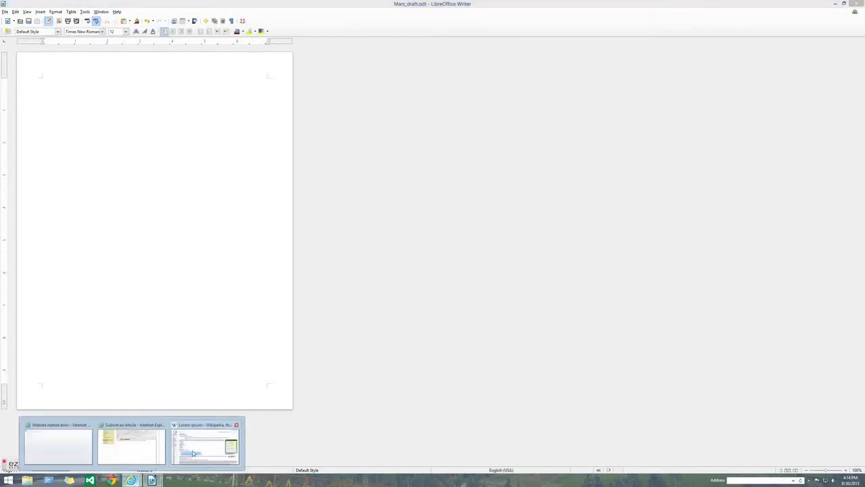
{"action": "left_click", "coordinate": [196, 446]}
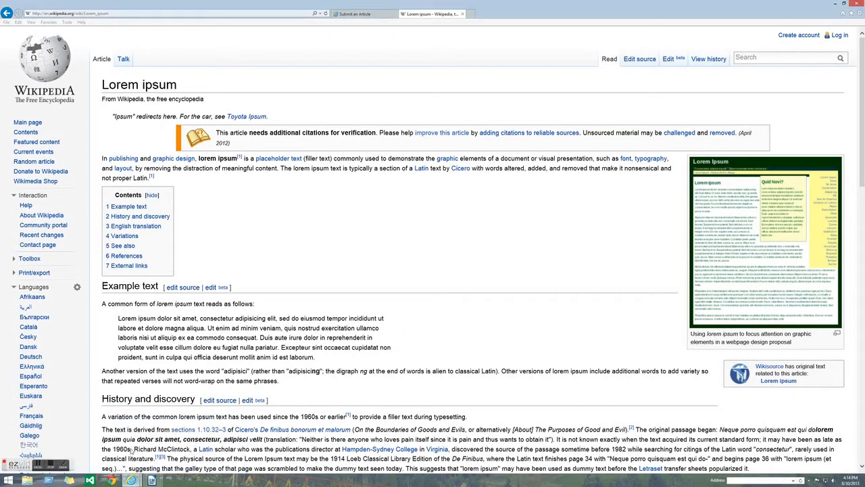
{"action": "left_click", "coordinate": [133, 442]}
{"action": "right_click", "coordinate": [314, 187]}
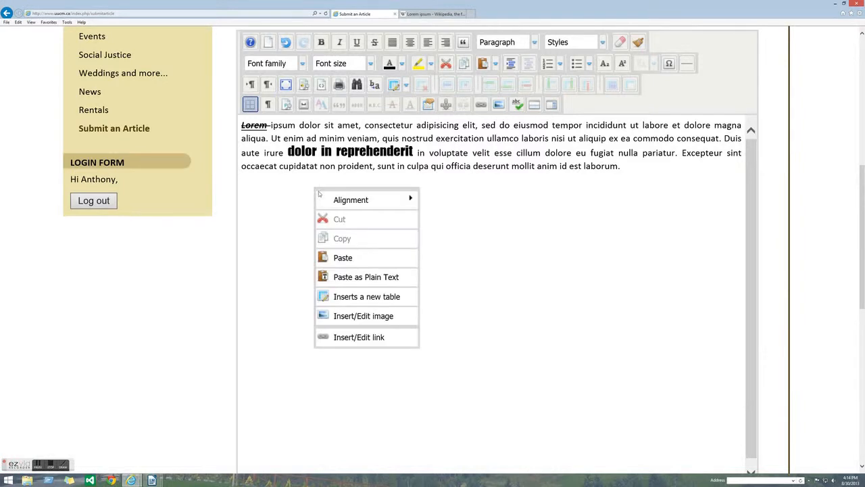
{"action": "left_click", "coordinate": [342, 257]}
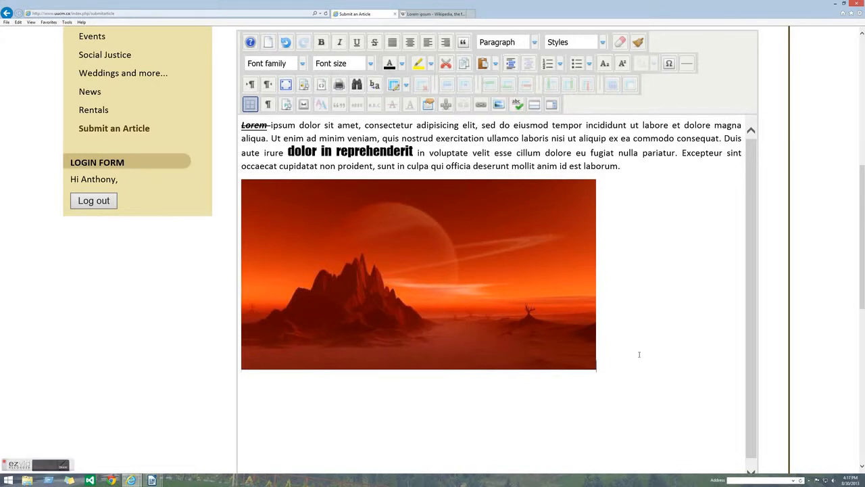
Step: Examine the categories available for the article in the publishing options, without choosing a different one
{"action": "scroll", "coordinate": [639, 354], "scroll_direction": "down", "scroll_amount": 1}
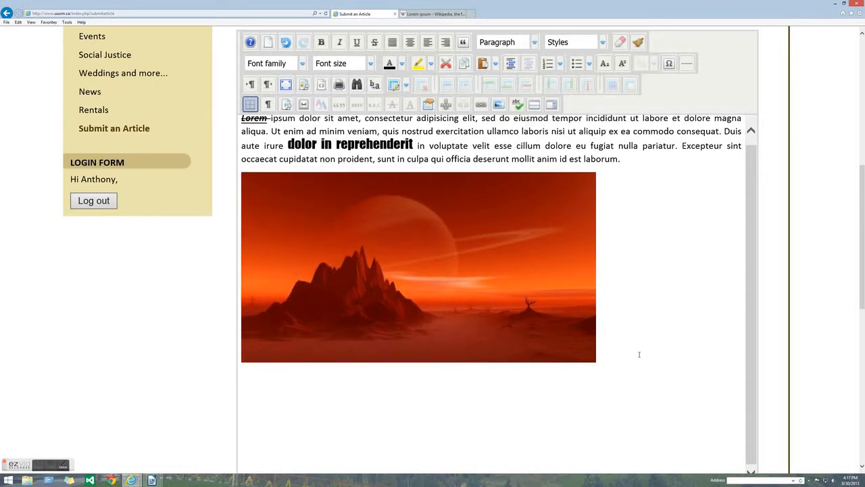
{"action": "left_click_drag", "start_coordinate": [862, 215], "coordinate": [862, 334]}
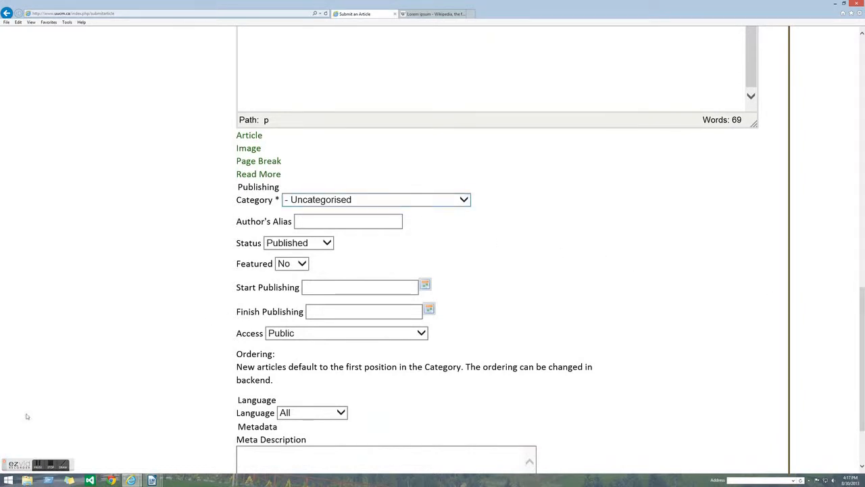
{"action": "left_click", "coordinate": [424, 204]}
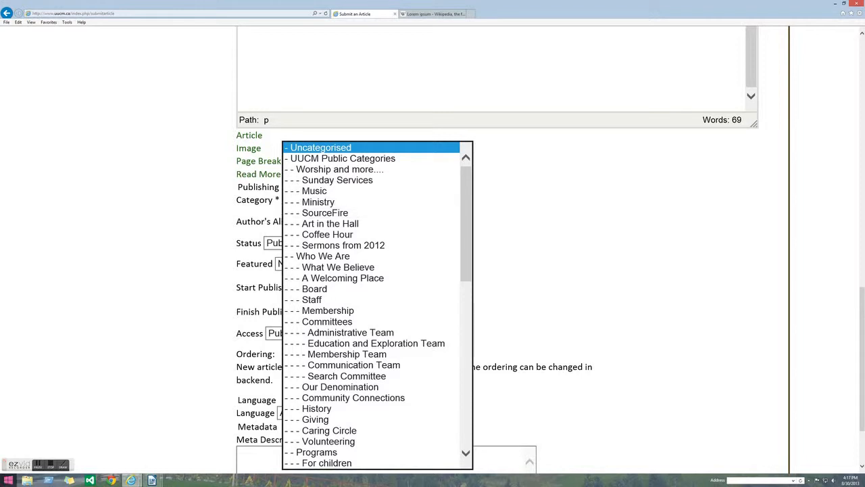
{"action": "left_click", "coordinate": [51, 468]}
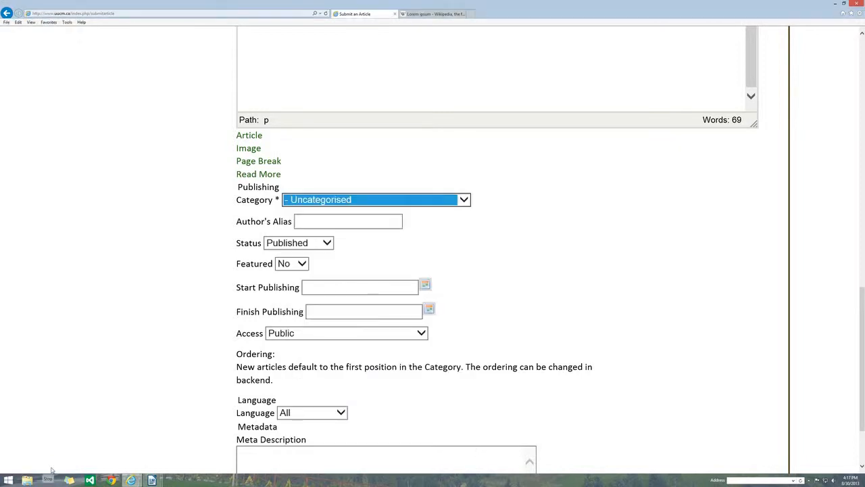
{"action": "left_click", "coordinate": [464, 200]}
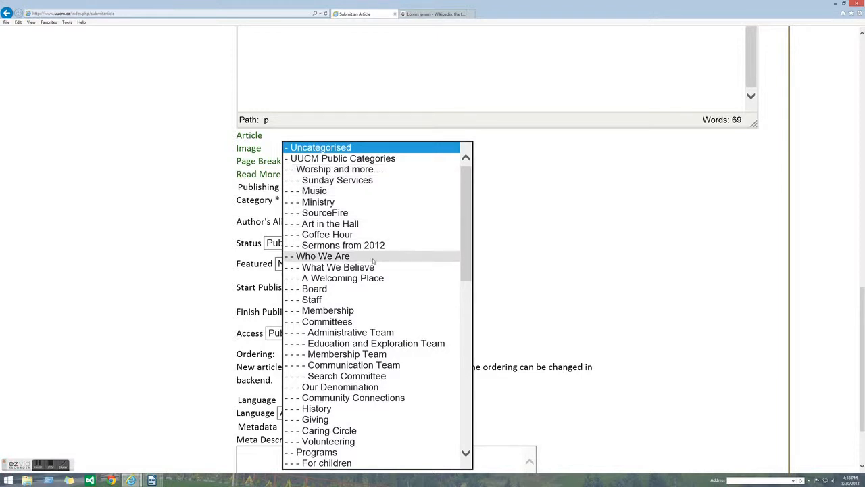
{"action": "scroll", "coordinate": [357, 386], "scroll_direction": "down", "scroll_amount": 3}
{"action": "scroll", "coordinate": [357, 387], "scroll_direction": "down", "scroll_amount": 1}
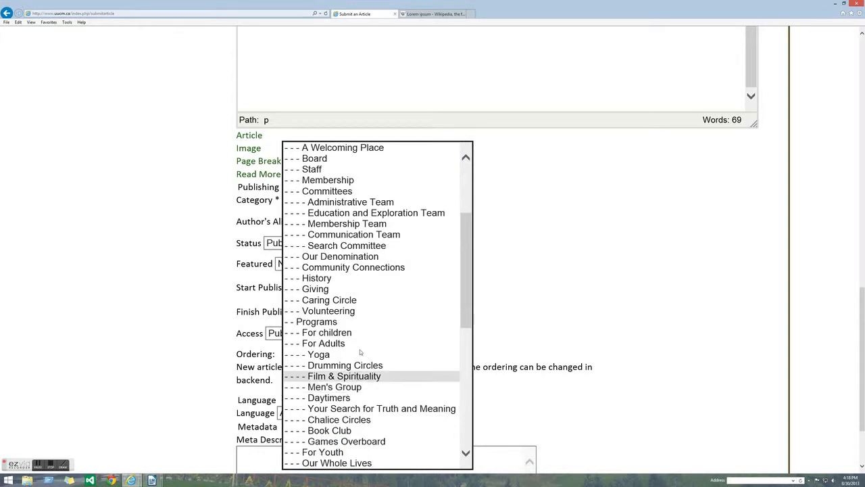
{"action": "scroll", "coordinate": [361, 327], "scroll_direction": "down", "scroll_amount": 5}
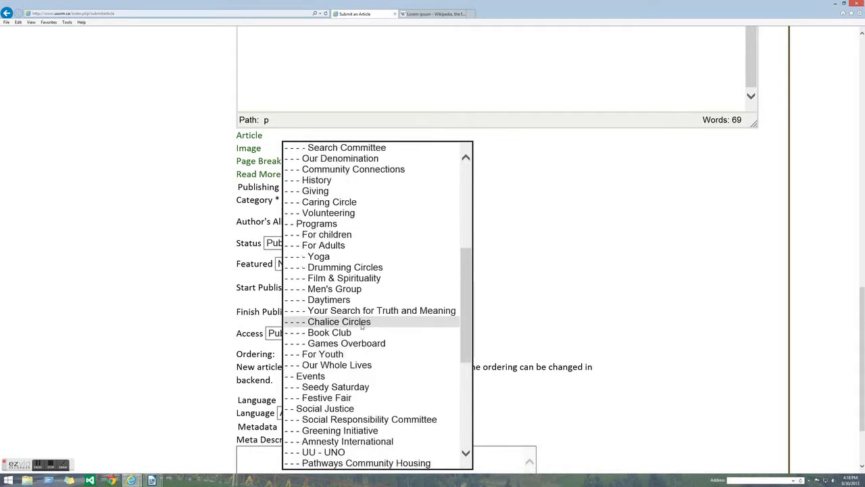
{"action": "left_click", "coordinate": [692, 298]}
Step: View the site's Who We Are page and its subcategories, and return to the article submission form
{"action": "scroll", "coordinate": [691, 295], "scroll_direction": "up", "scroll_amount": 15}
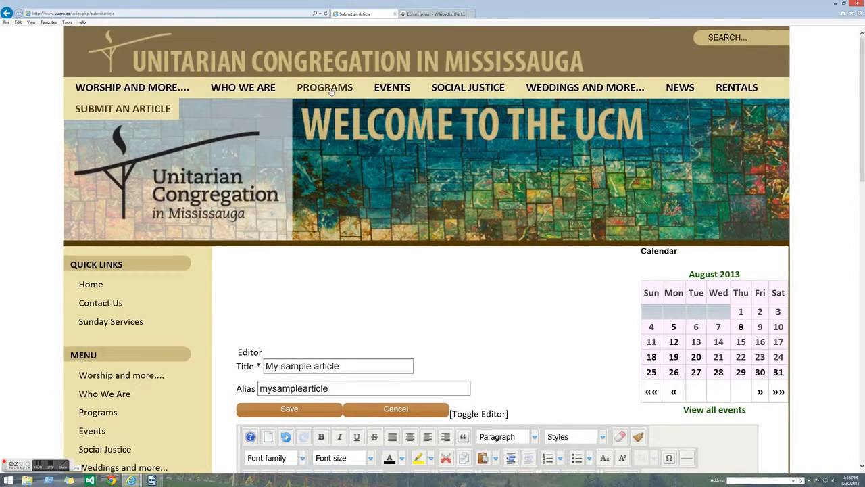
{"action": "left_click", "coordinate": [113, 399]}
{"action": "scroll", "coordinate": [108, 386], "scroll_direction": "down", "scroll_amount": 3}
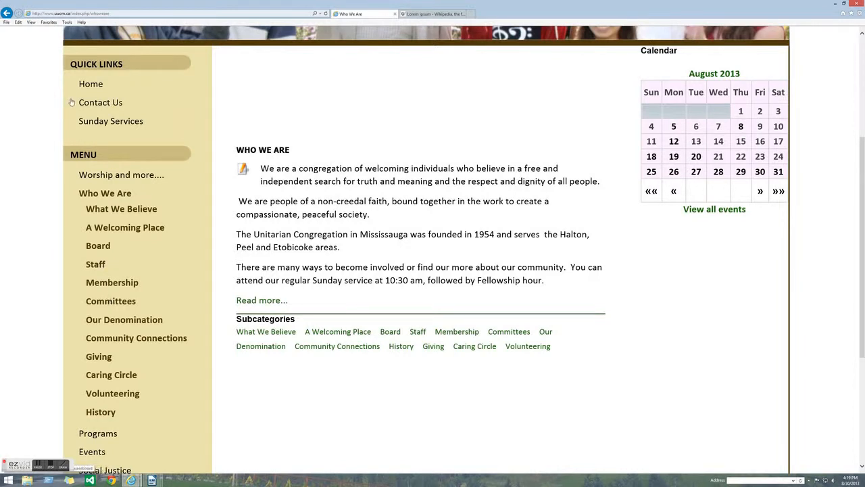
{"action": "left_click", "coordinate": [7, 14]}
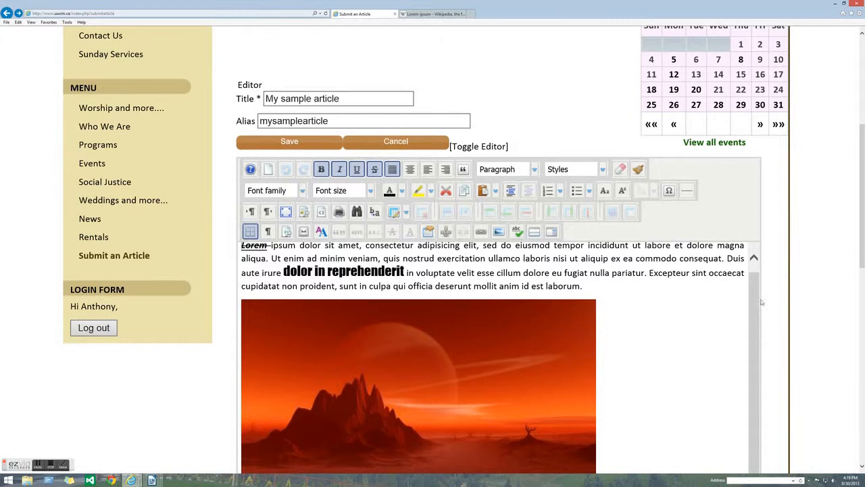
Step: Set the article's publishing category to Communication Team, under Who We Are and Committees
{"action": "scroll", "coordinate": [532, 333], "scroll_direction": "down", "scroll_amount": 6}
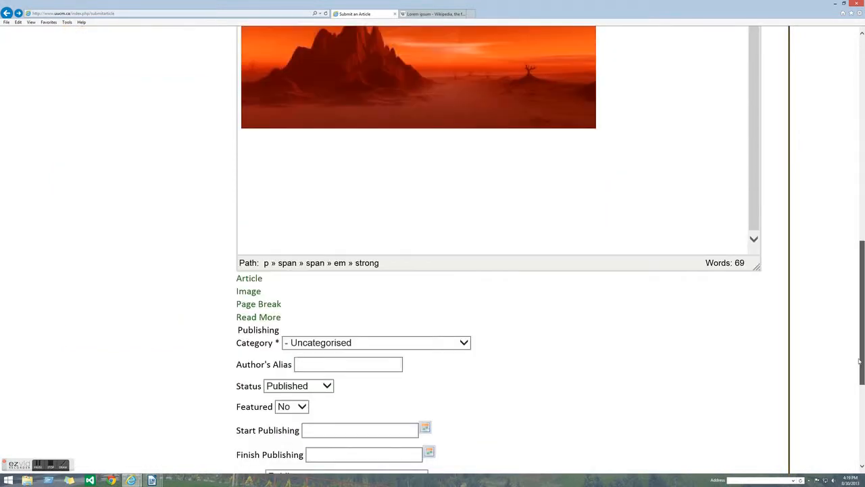
{"action": "left_click", "coordinate": [462, 278]}
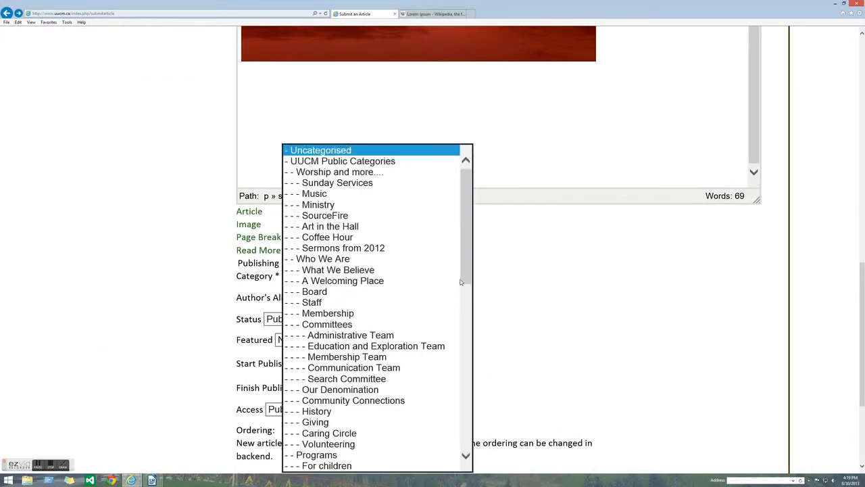
{"action": "scroll", "coordinate": [464, 251], "scroll_direction": "down", "scroll_amount": 11}
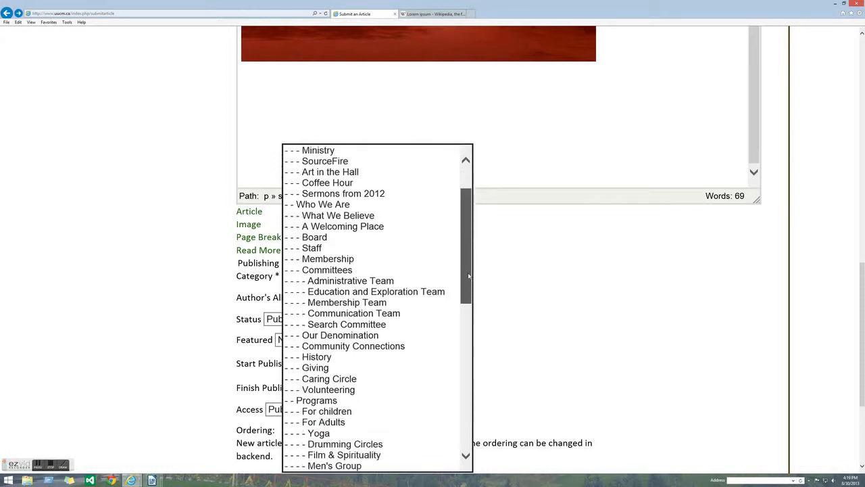
{"action": "left_click", "coordinate": [52, 465]}
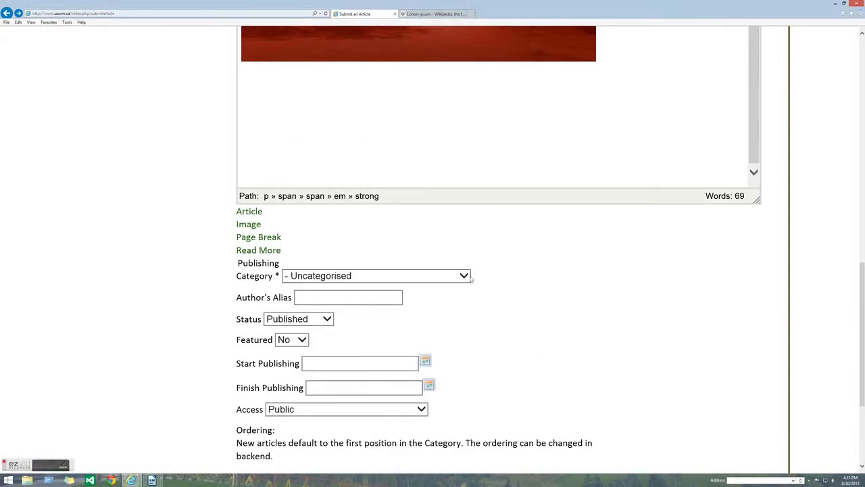
{"action": "left_click", "coordinate": [468, 277]}
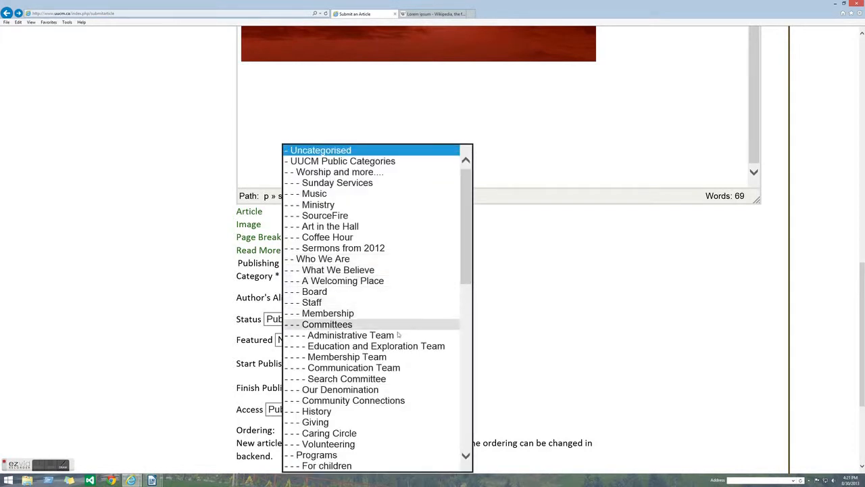
{"action": "left_click", "coordinate": [389, 369]}
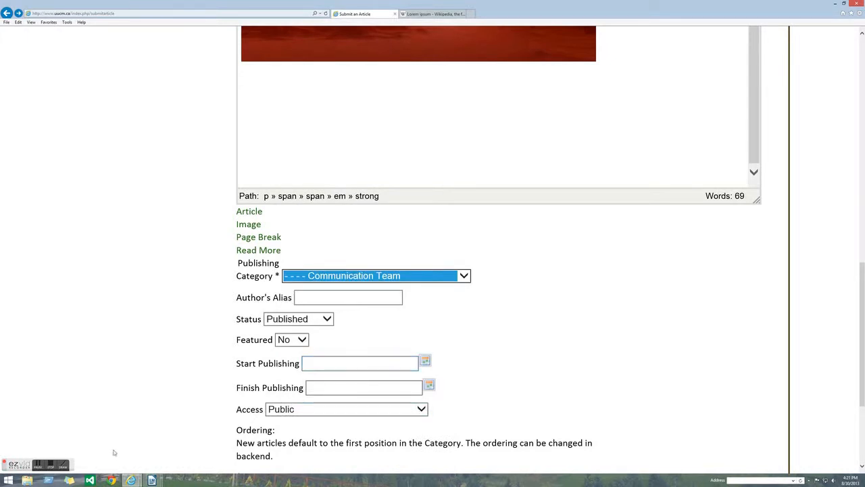
Step: Set the article's publishing start to 30 August 2013 and its publishing finish to 29 November 2013
{"action": "scroll", "coordinate": [701, 190], "scroll_direction": "down", "scroll_amount": 1}
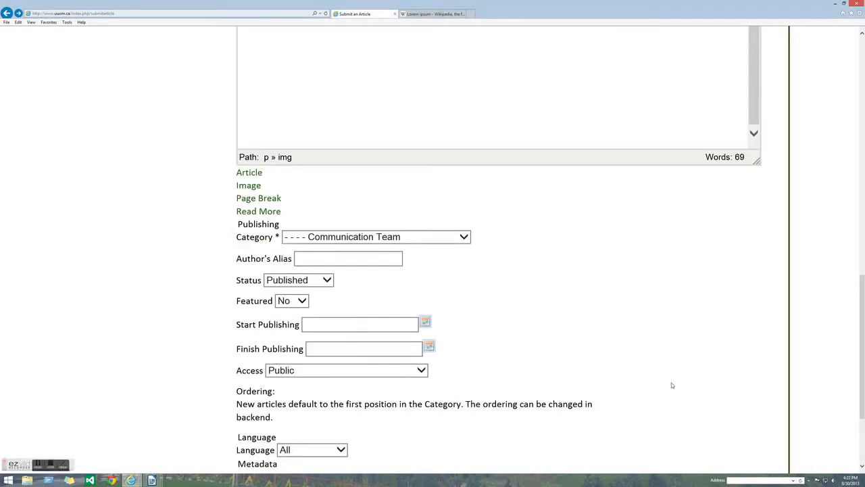
{"action": "left_click", "coordinate": [424, 324]}
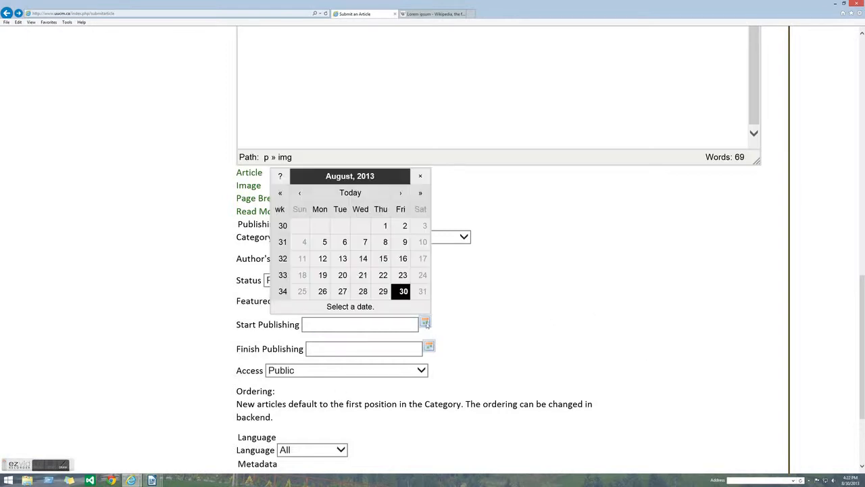
{"action": "left_click", "coordinate": [403, 291]}
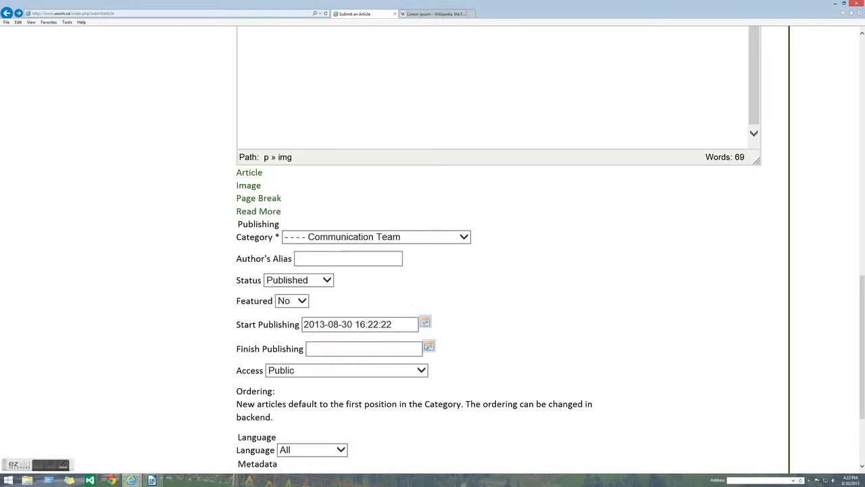
{"action": "left_click", "coordinate": [428, 346]}
{"action": "left_click", "coordinate": [413, 219]}
{"action": "left_click", "coordinate": [413, 219]}
{"action": "left_click", "coordinate": [413, 219]}
{"action": "left_click", "coordinate": [407, 315]}
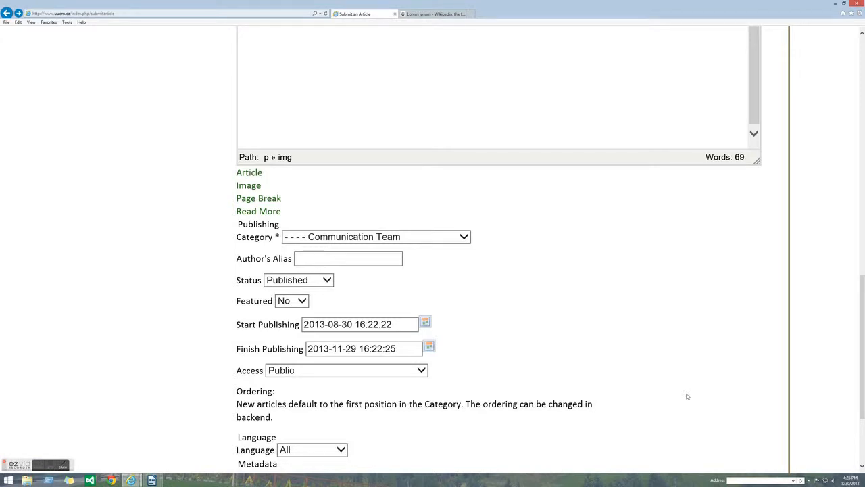
Step: Save the article to submit it to the site, and look over the home page
{"action": "scroll", "coordinate": [684, 397], "scroll_direction": "up", "scroll_amount": 15}
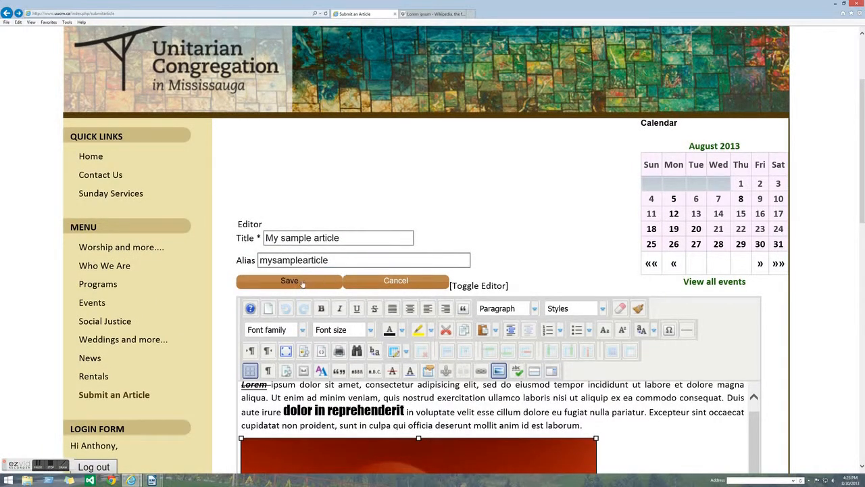
{"action": "left_click", "coordinate": [302, 283]}
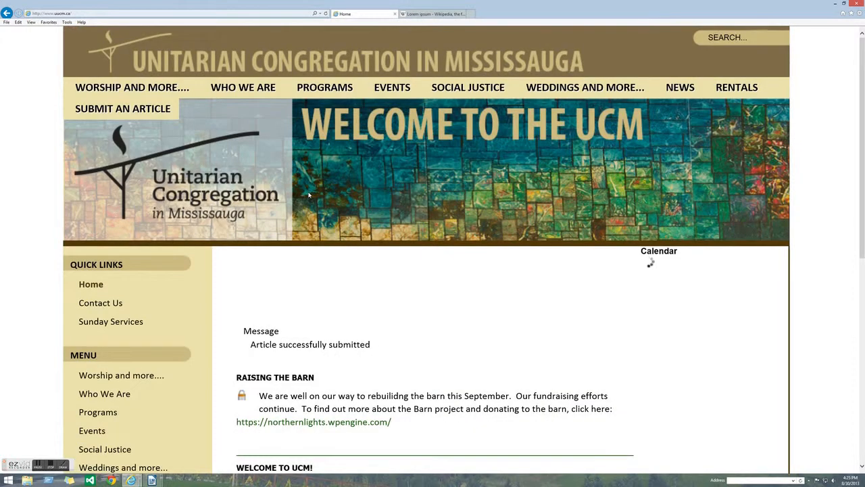
{"action": "scroll", "coordinate": [446, 260], "scroll_direction": "down", "scroll_amount": 4}
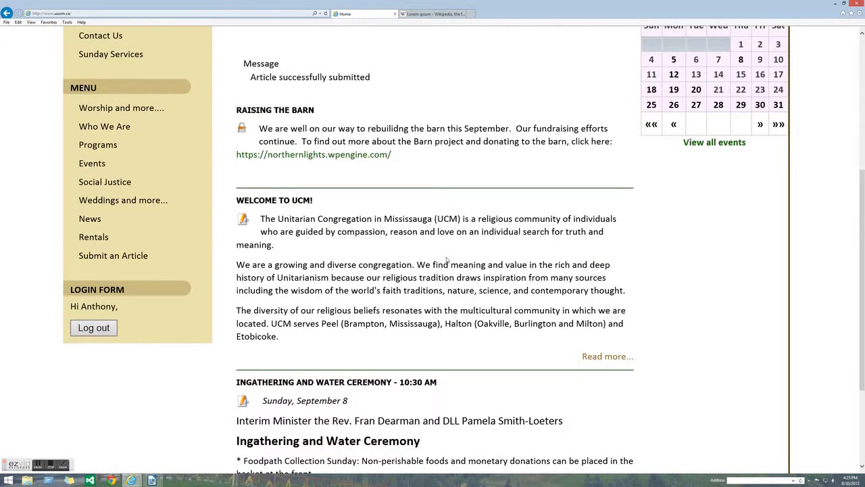
{"action": "scroll", "coordinate": [446, 260], "scroll_direction": "up", "scroll_amount": 2}
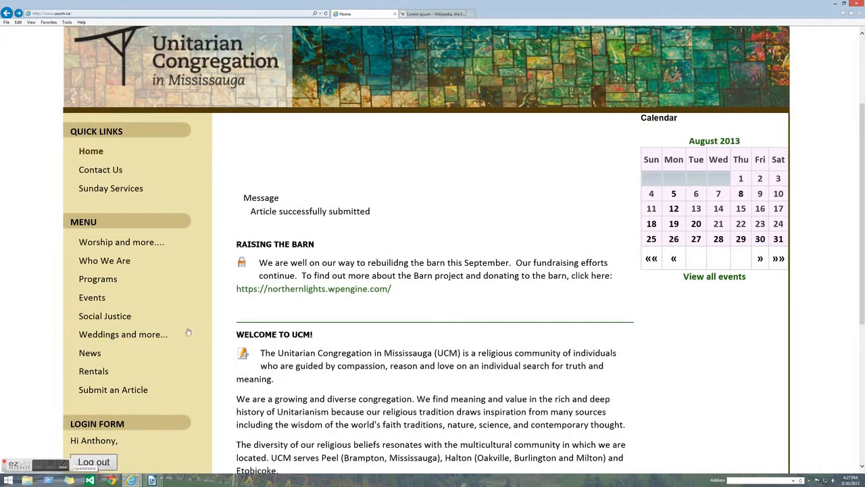
Step: Go to the Communication Team page under Who We Are, Committees, and view the submitted article there
{"action": "left_click", "coordinate": [107, 264]}
{"action": "scroll", "coordinate": [108, 277], "scroll_direction": "down", "scroll_amount": 3}
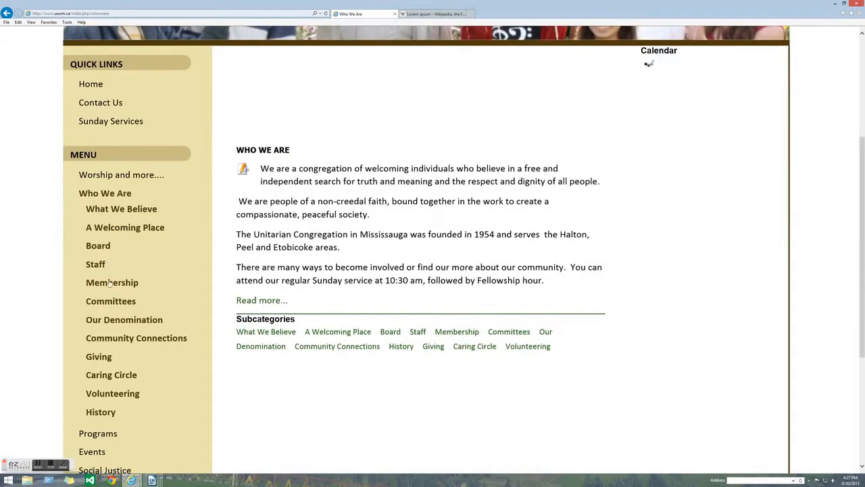
{"action": "left_click", "coordinate": [121, 301]}
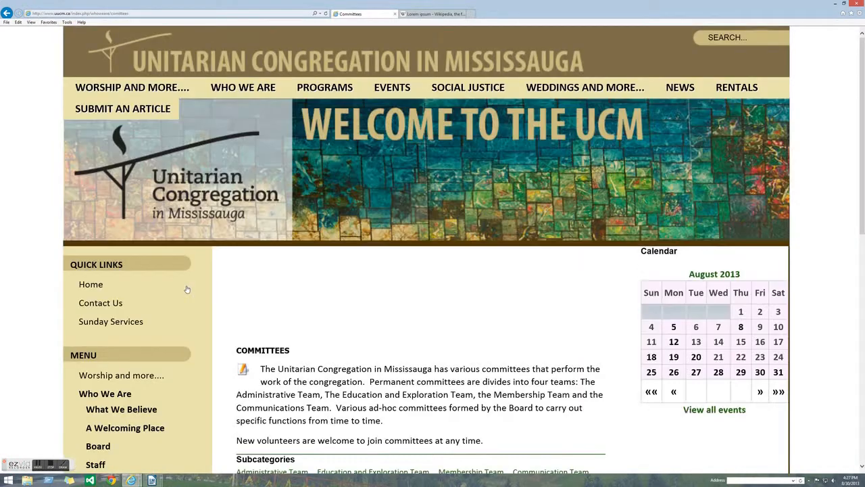
{"action": "scroll", "coordinate": [190, 274], "scroll_direction": "down", "scroll_amount": 4}
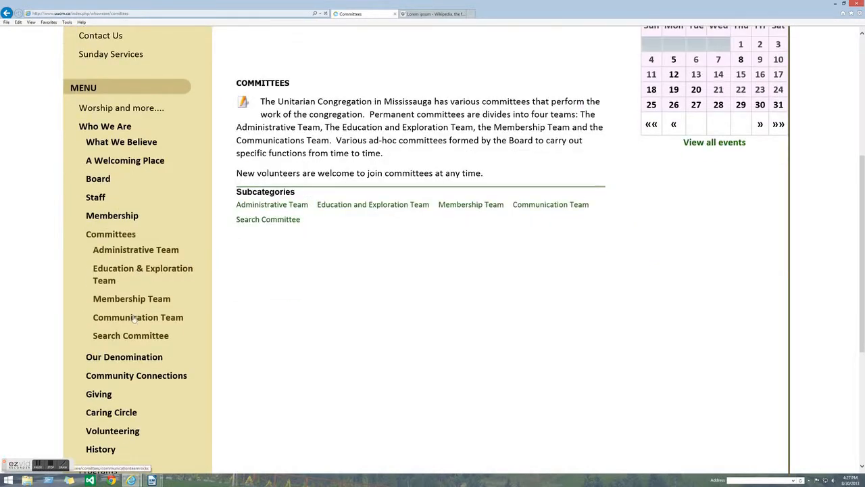
{"action": "left_click", "coordinate": [133, 318]}
{"action": "scroll", "coordinate": [349, 311], "scroll_direction": "down", "scroll_amount": 4}
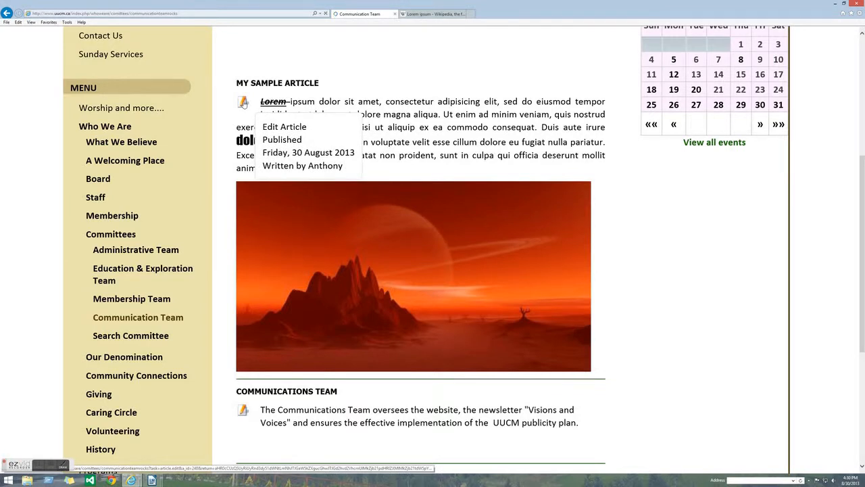
Step: Open the published My sample article for editing from the Communication Team page
{"action": "left_click", "coordinate": [243, 102]}
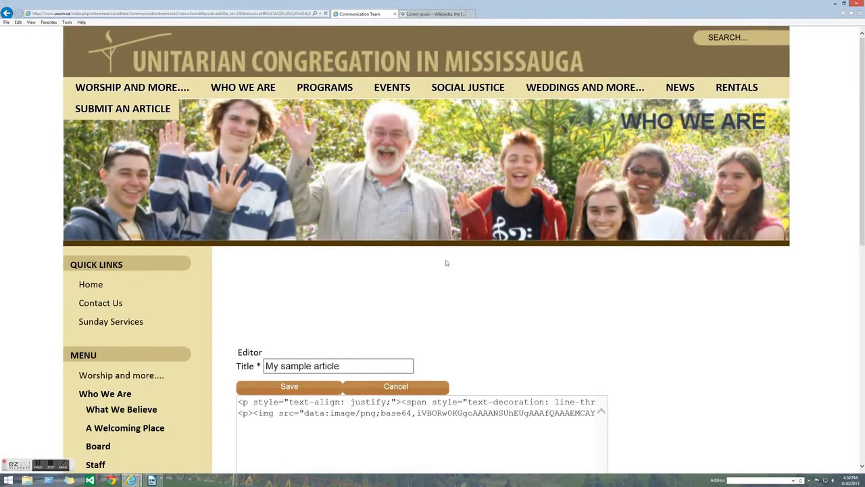
{"action": "scroll", "coordinate": [446, 263], "scroll_direction": "down", "scroll_amount": 3}
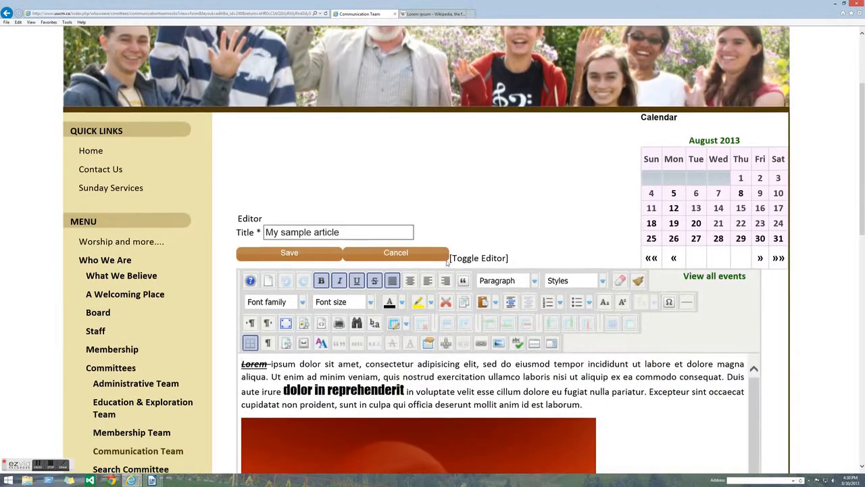
{"action": "scroll", "coordinate": [446, 263], "scroll_direction": "down", "scroll_amount": 1}
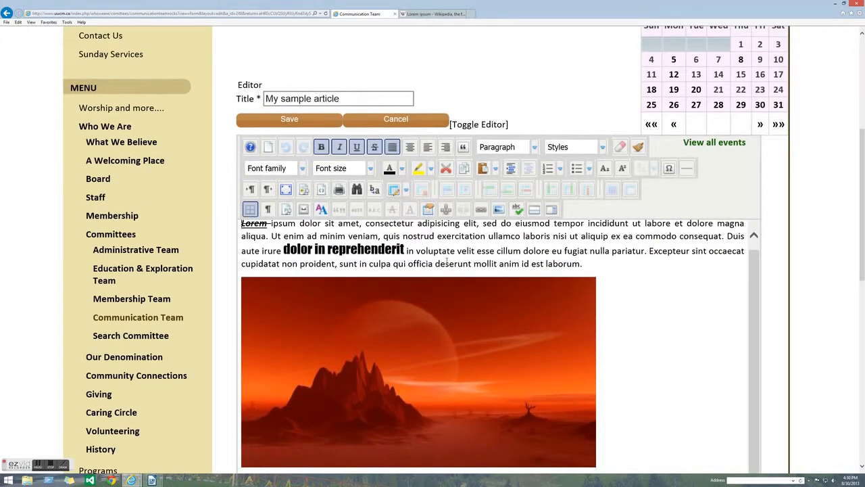